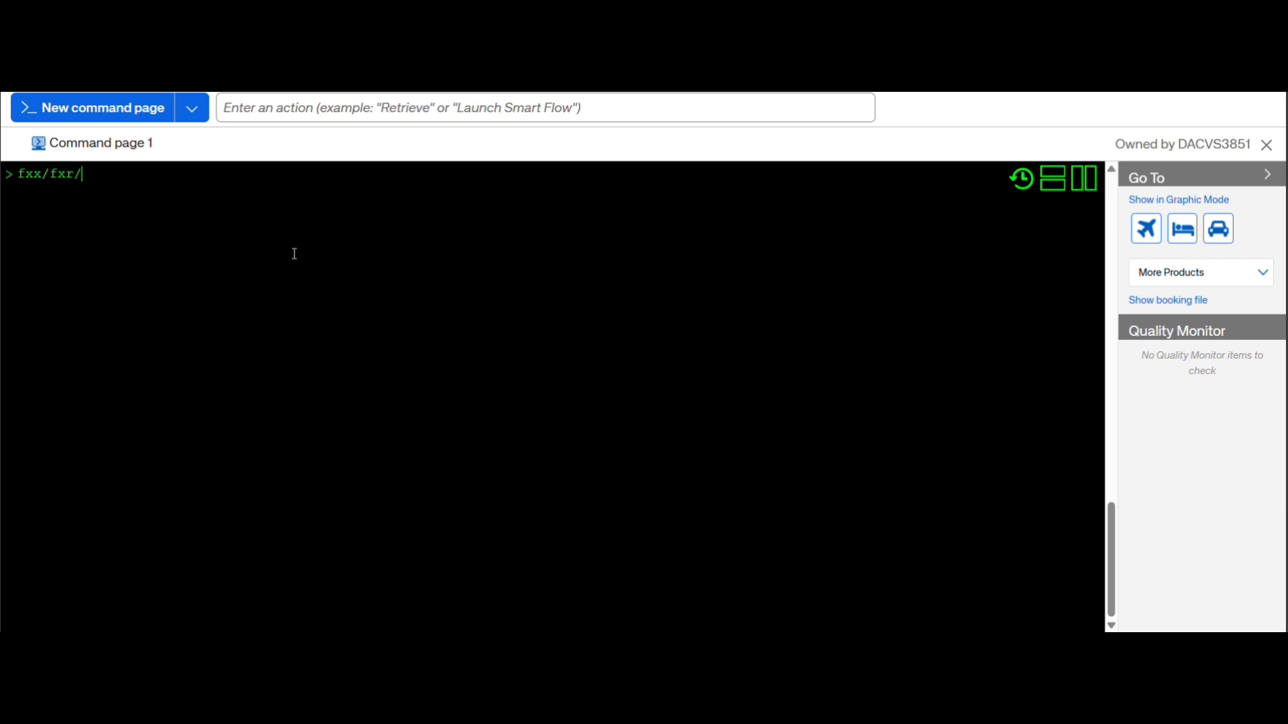
{"action": "key", "text": "BackSpace"}
{"action": "type", "text": "fxb"}
{"action": "key", "text": "Return"}
{"action": "type", "text": "fxd"}
{"action": "key", "text": "Return"}
{"action": "type", "text": "sector price"}
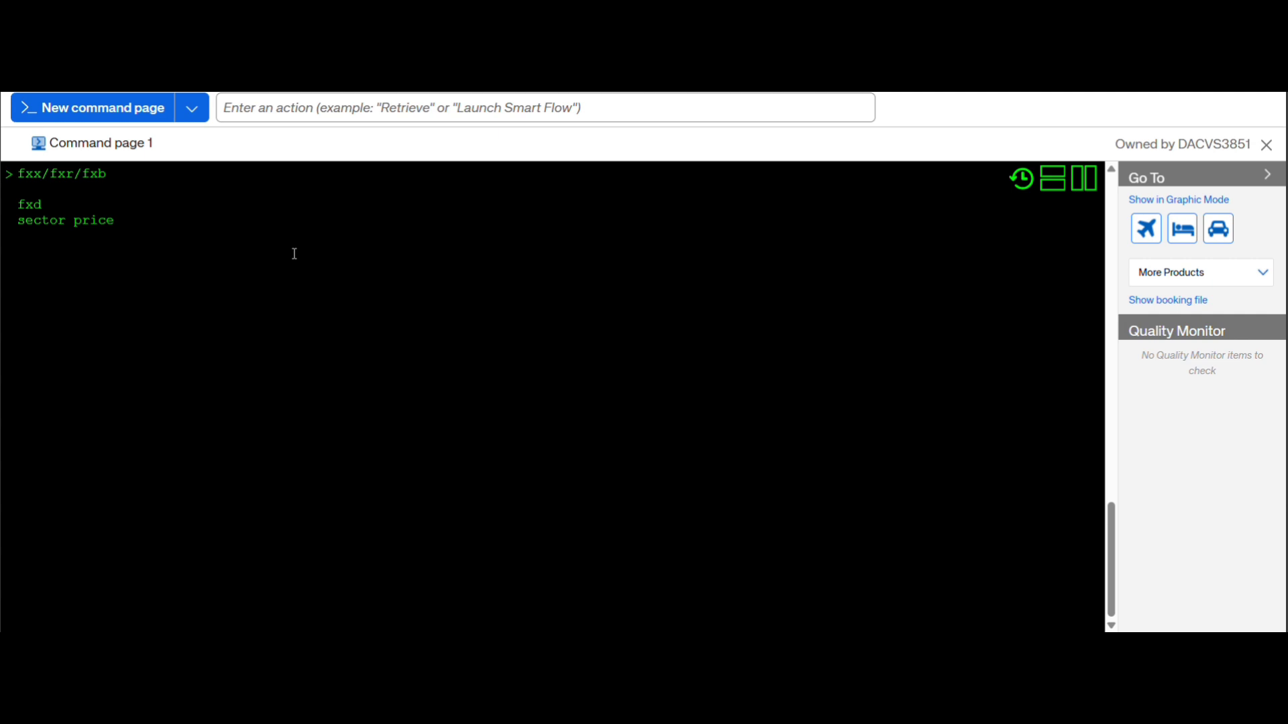
{"action": "key", "text": "ctrl+a"}
{"action": "key", "text": "BackSpace"}
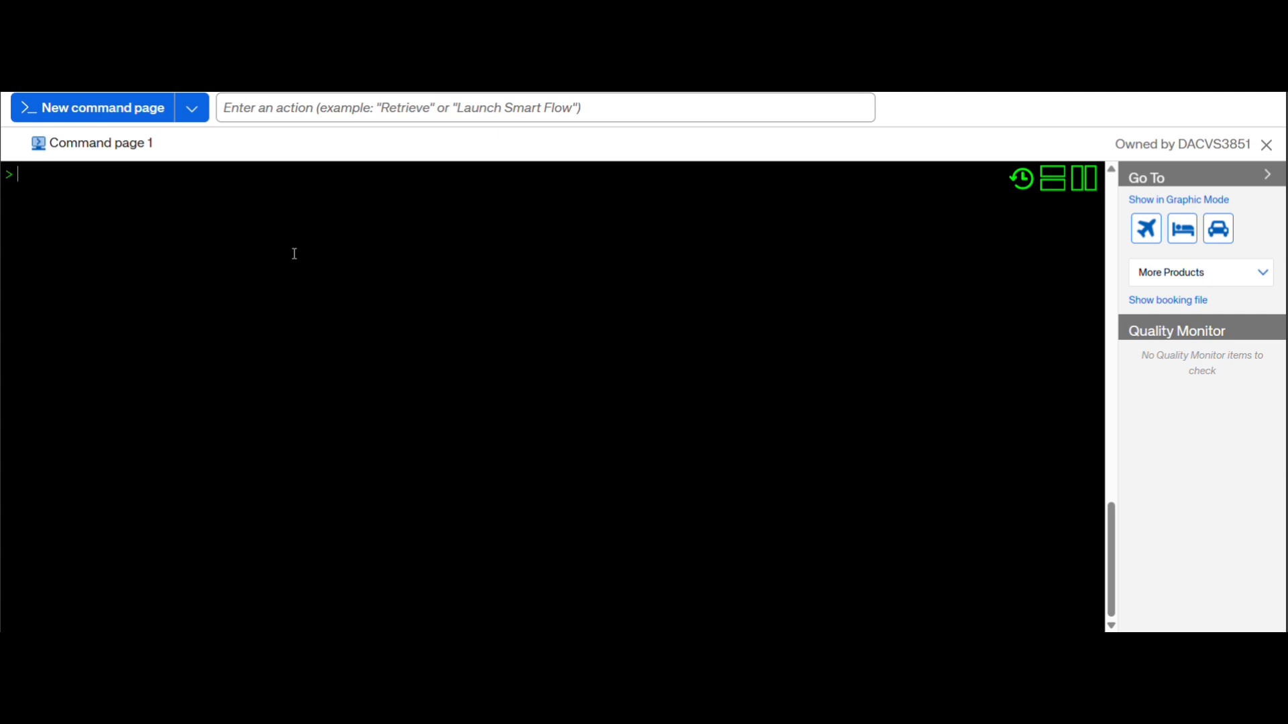
- Display BG flight availability from Dhaka (DAC) to Bangkok (BKK) for 10 December
{"action": "type", "text": "anl"}
{"action": "type", "text": "0decd"}
{"action": "type", "text": "acbk"}
{"action": "type", "text": "k/a"}
{"action": "type", "text": "bg"}
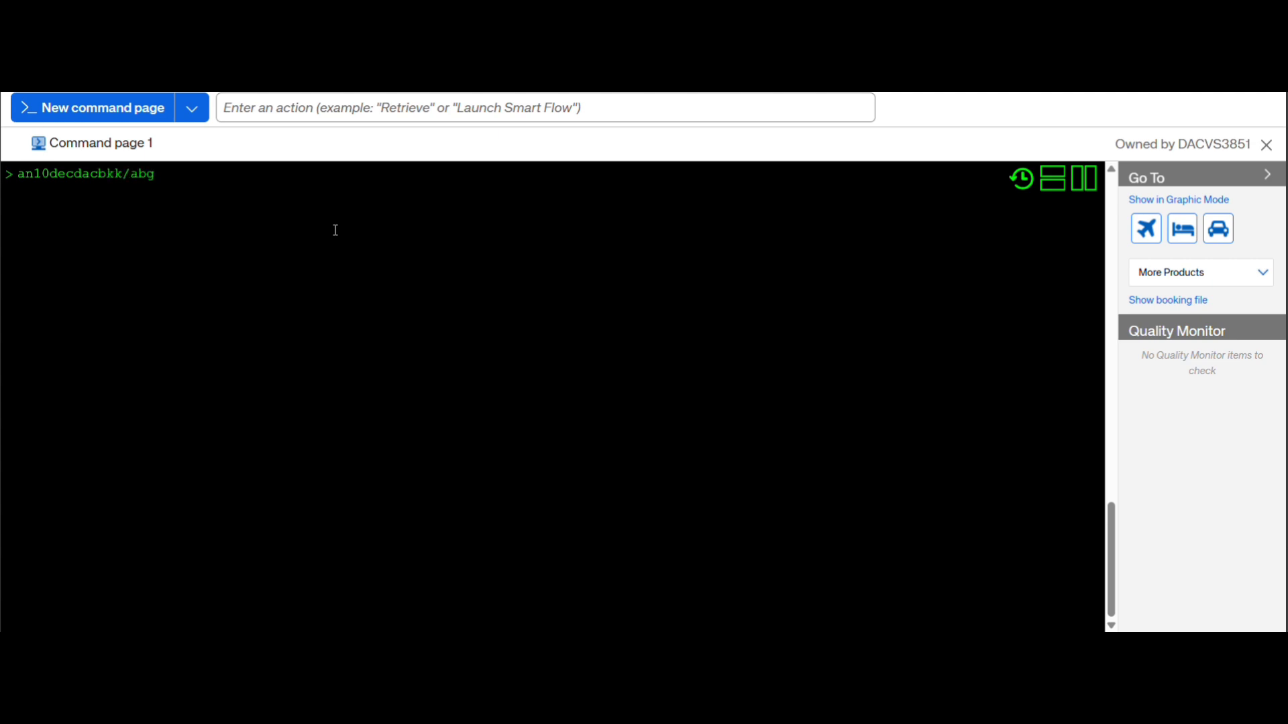
{"action": "key", "text": "Return"}
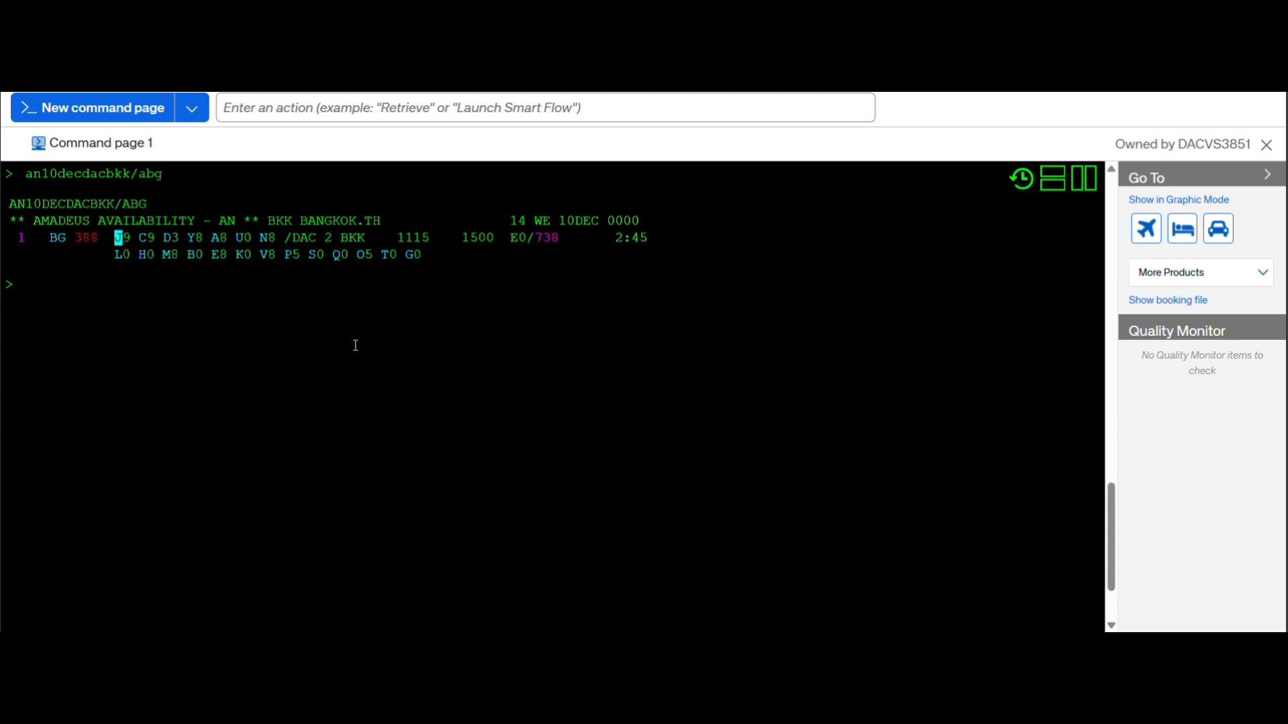
- Sell two Y-class seats on the BG flight in availability line 1
{"action": "type", "text": "ss"}
{"action": "type", "text": "2"}
{"action": "type", "text": "y"}
{"action": "type", "text": "l"}
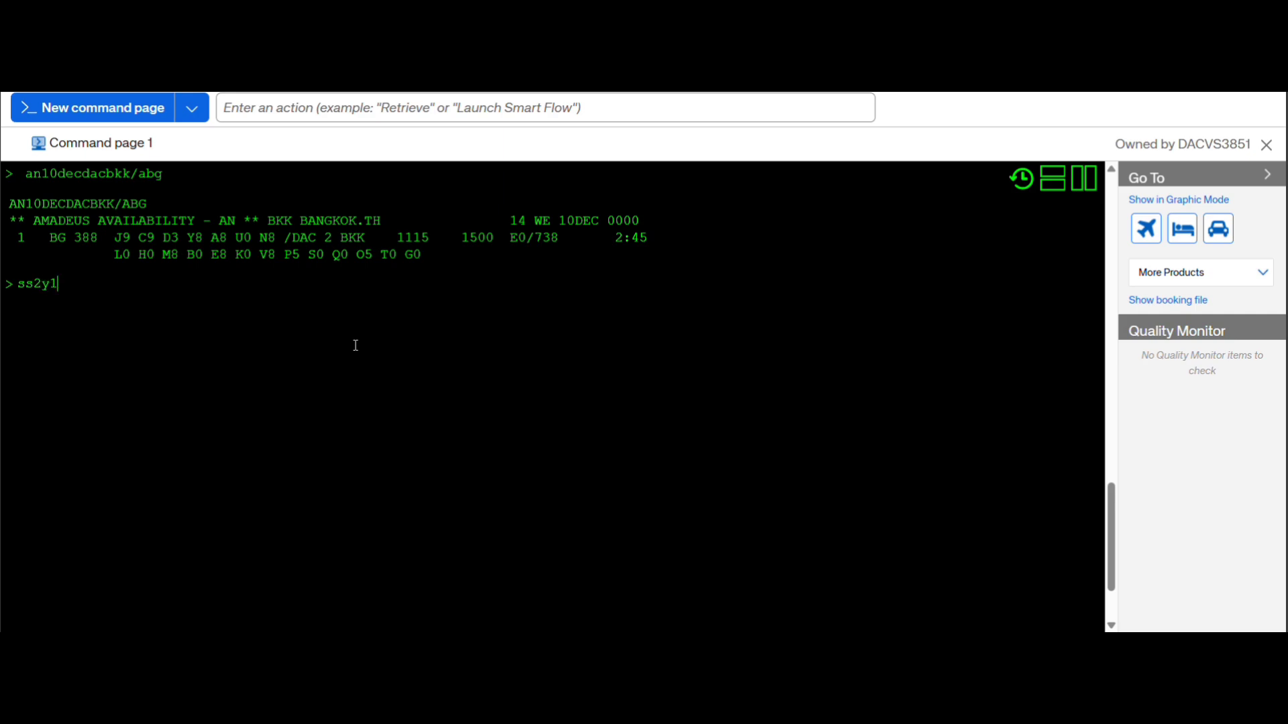
{"action": "key", "text": "Return"}
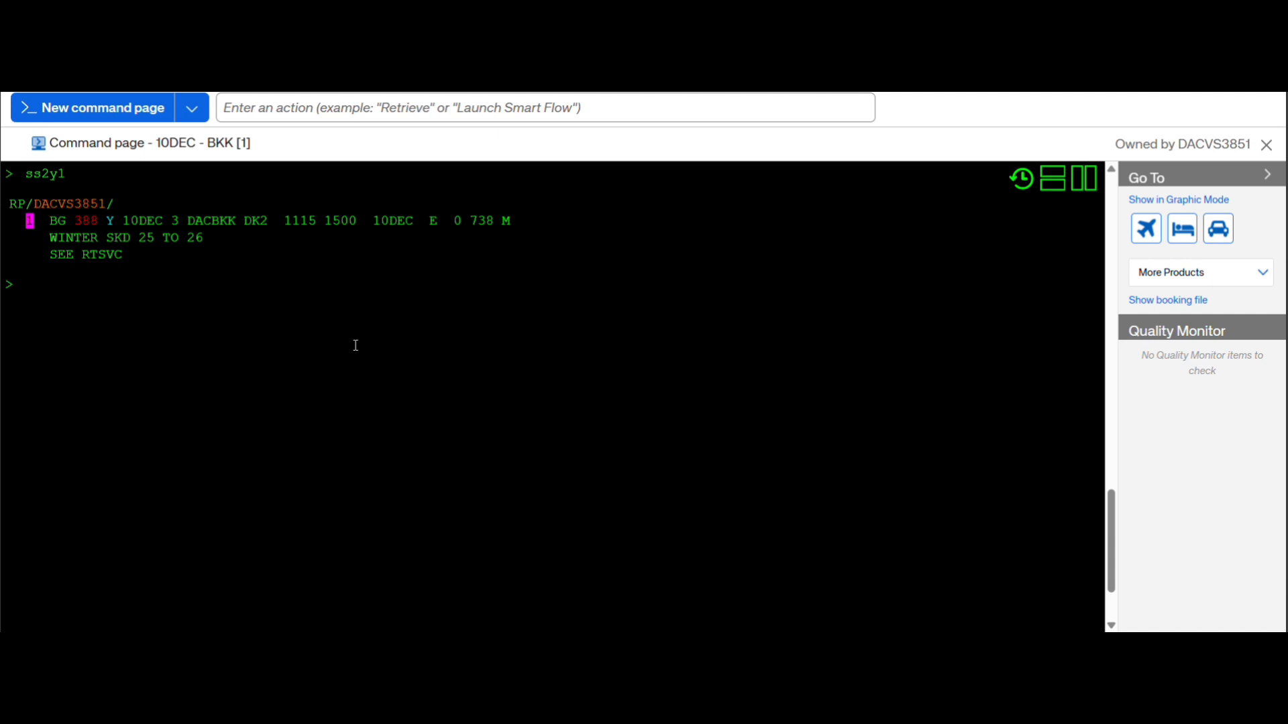
- Display TG availability from BKK to DAC for 17 December and sell two Y-class seats from line 2
{"action": "type", "text": "anl7decbkkdac/a"}
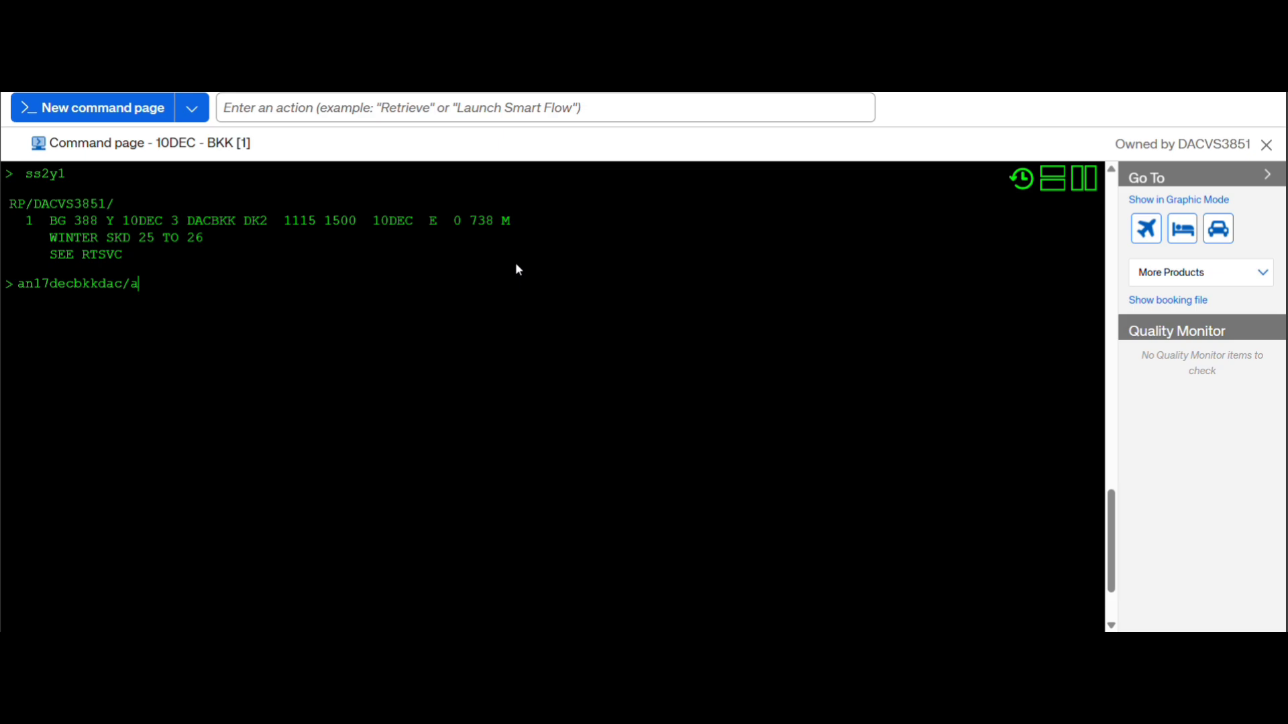
{"action": "type", "text": "tg"}
{"action": "key", "text": "Return"}
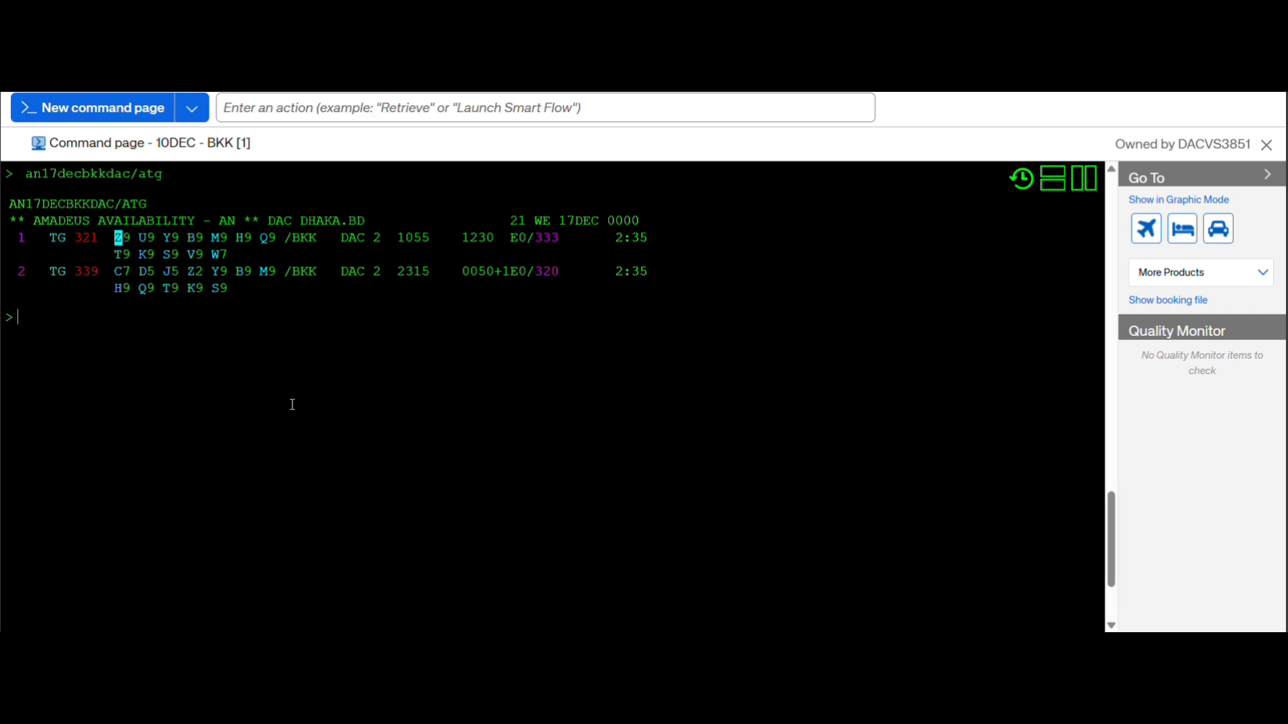
{"action": "type", "text": "ss2y2"}
{"action": "key", "text": "Return"}
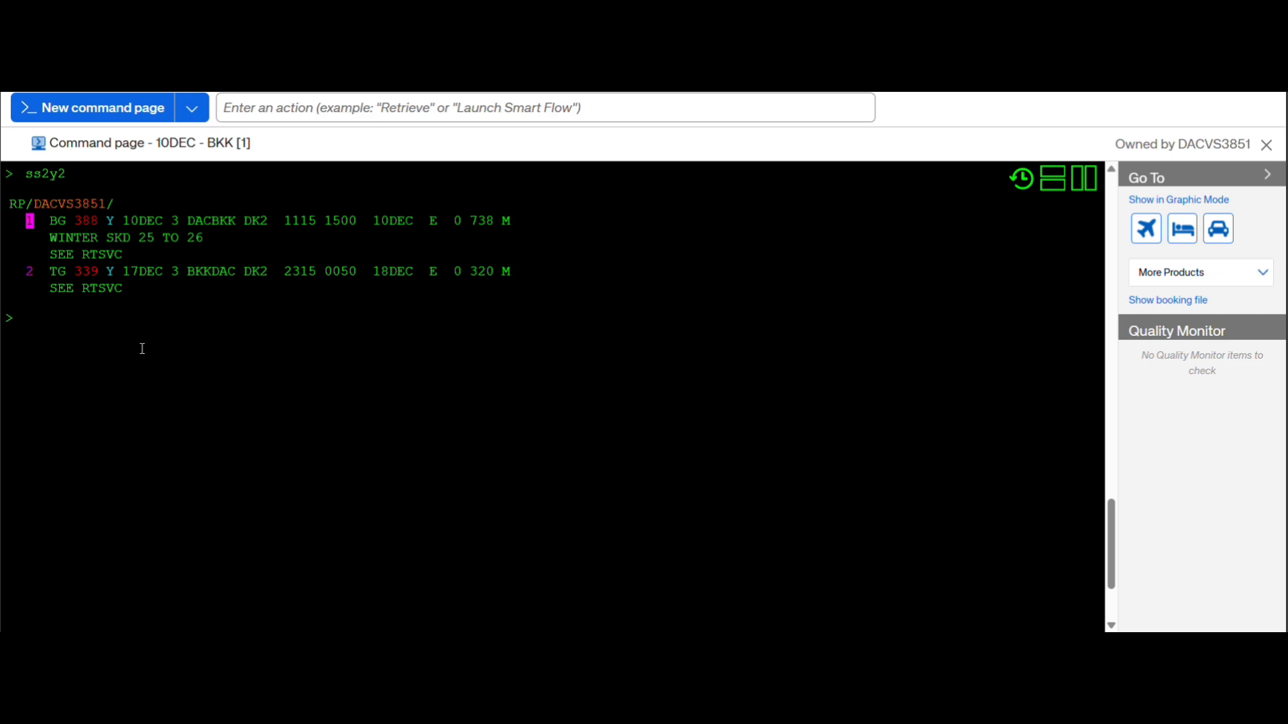
- Try to price the whole BG and TG itinerary informatively with FXX, and redisplay the booking
{"action": "type", "text": "fxx"}
{"action": "key", "text": "Return"}
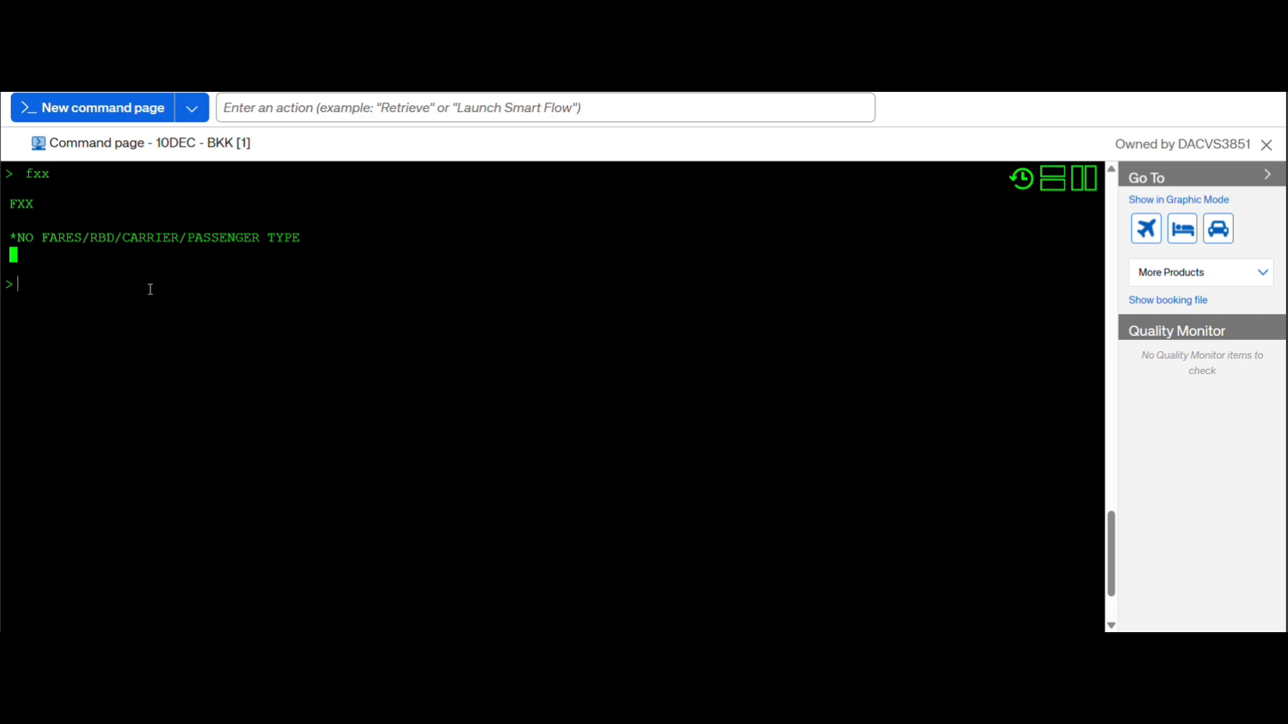
{"action": "type", "text": "rt"}
{"action": "key", "text": "Return"}
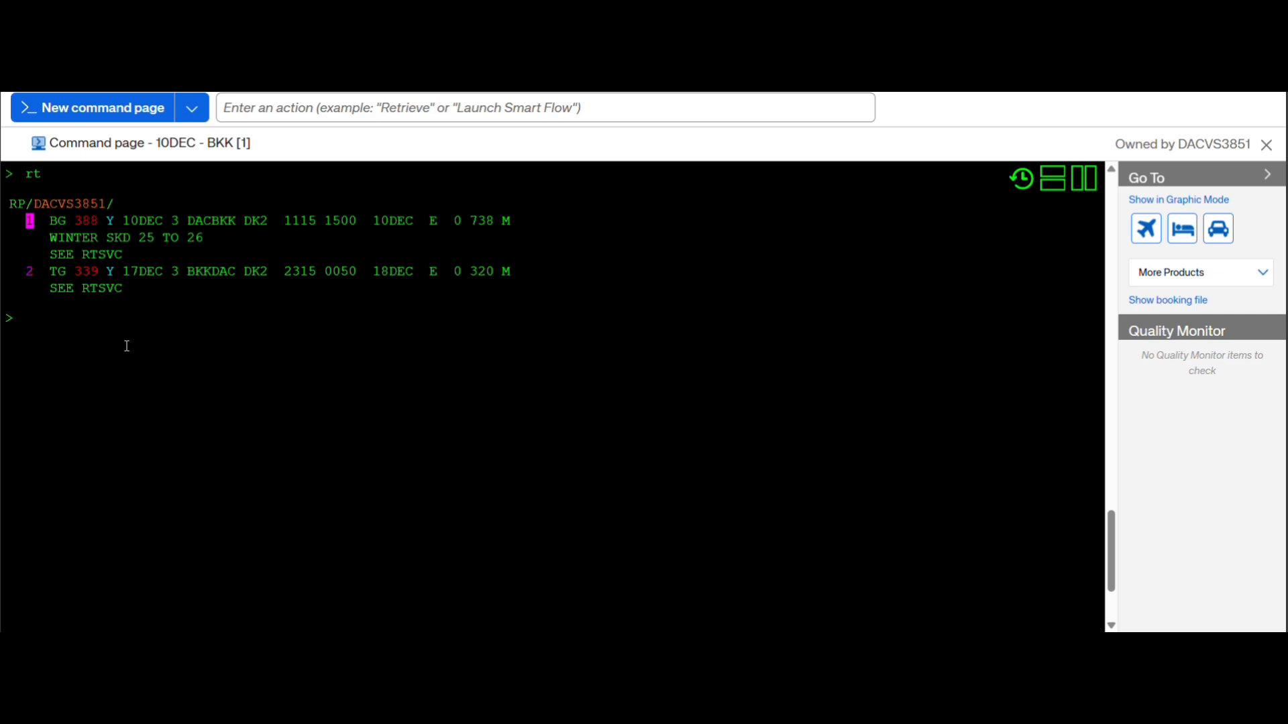
- Look up the ticketing agreement between BG and TG with TGAD, and redisplay the booking
{"action": "type", "text": "tgad-bg/tg"}
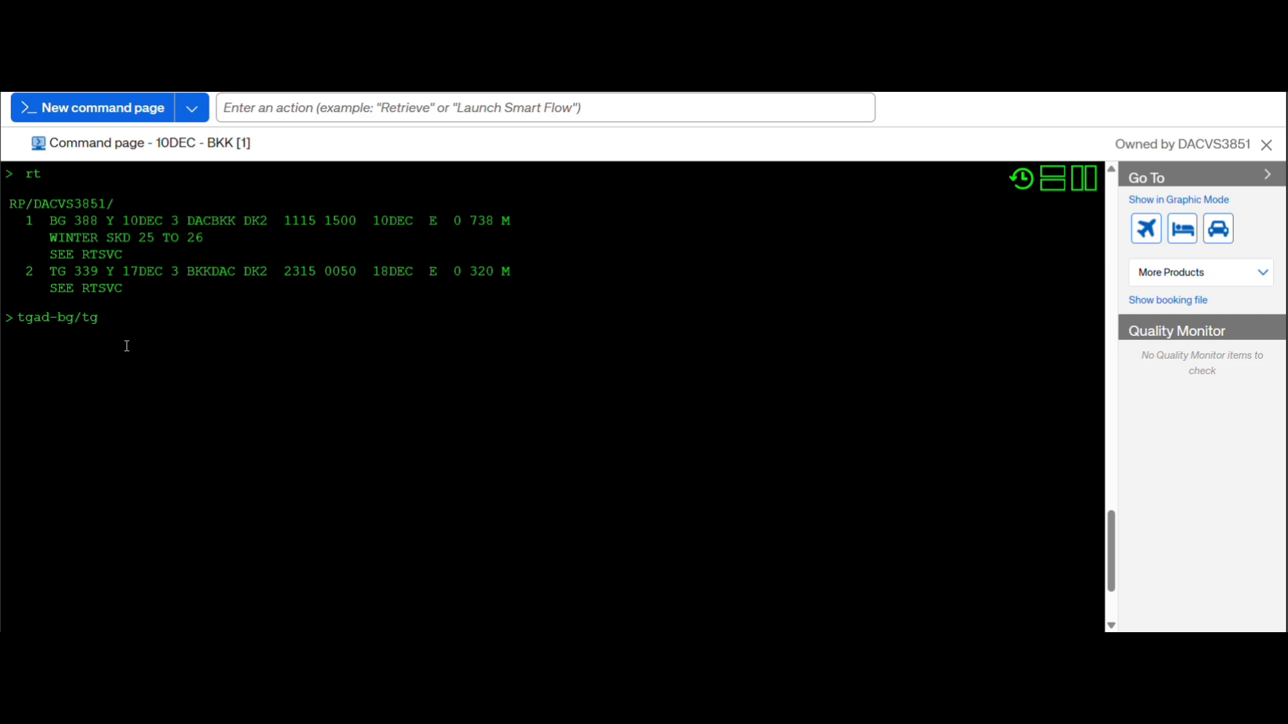
{"action": "key", "text": "Return"}
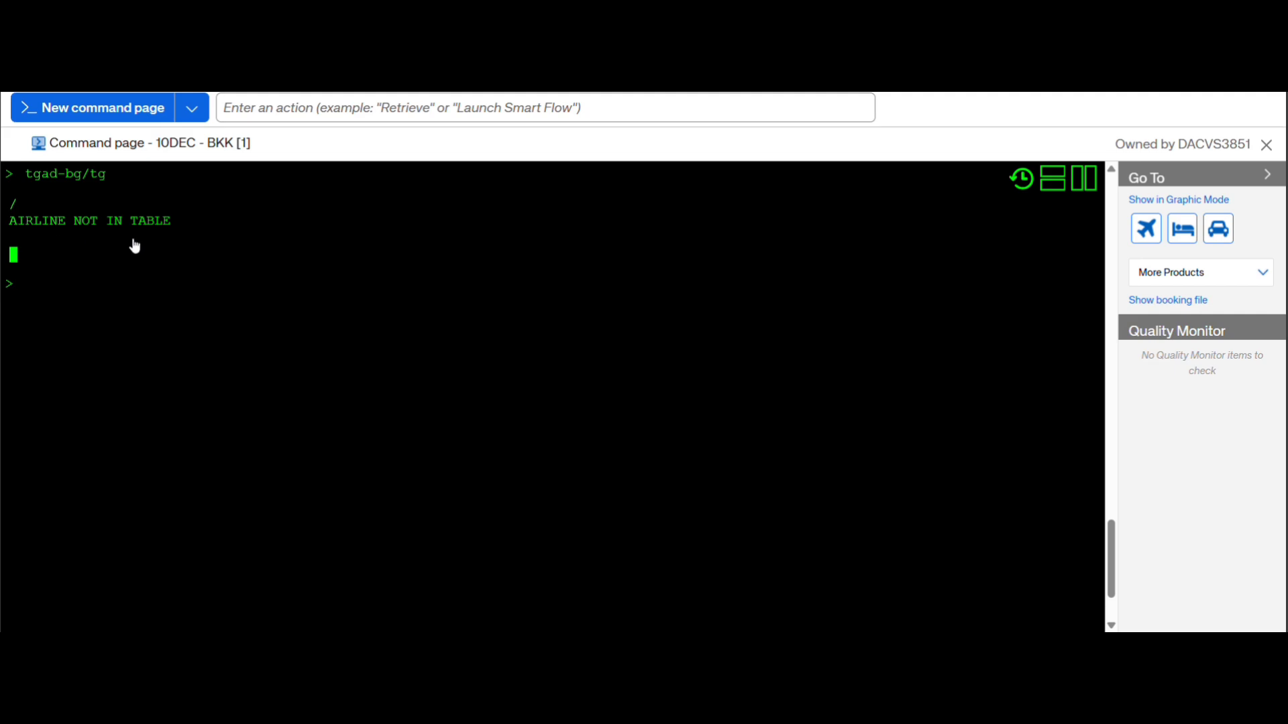
{"action": "scroll", "coordinate": [82, 263], "scroll_direction": "up", "scroll_amount": 2}
{"action": "scroll", "coordinate": [85, 267], "scroll_direction": "up", "scroll_amount": 2}
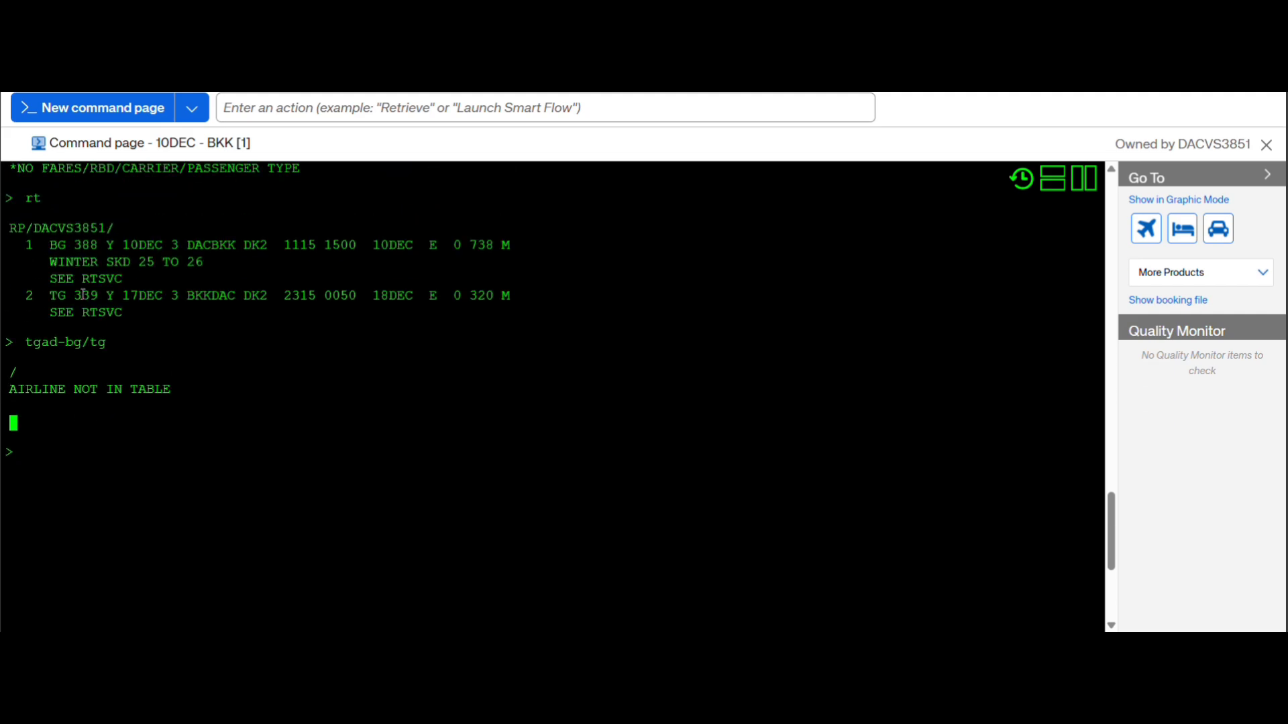
{"action": "type", "text": "rt"}
{"action": "key", "text": "Return"}
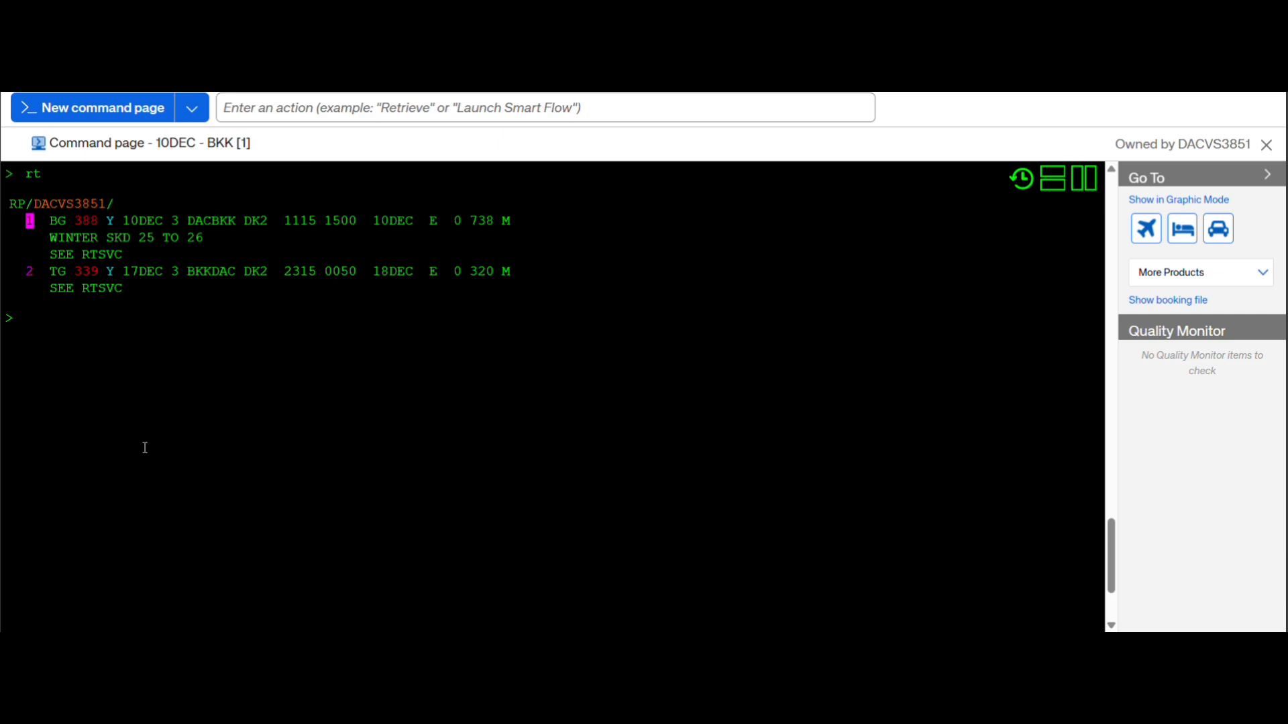
- Price only segment 1 of the booking with FXX, highlight its fare, and redisplay the itinerary
{"action": "type", "text": "f"}
{"action": "type", "text": "xx"}
{"action": "type", "text": "/s"}
{"action": "type", "text": "l"}
{"action": "key", "text": "Return"}
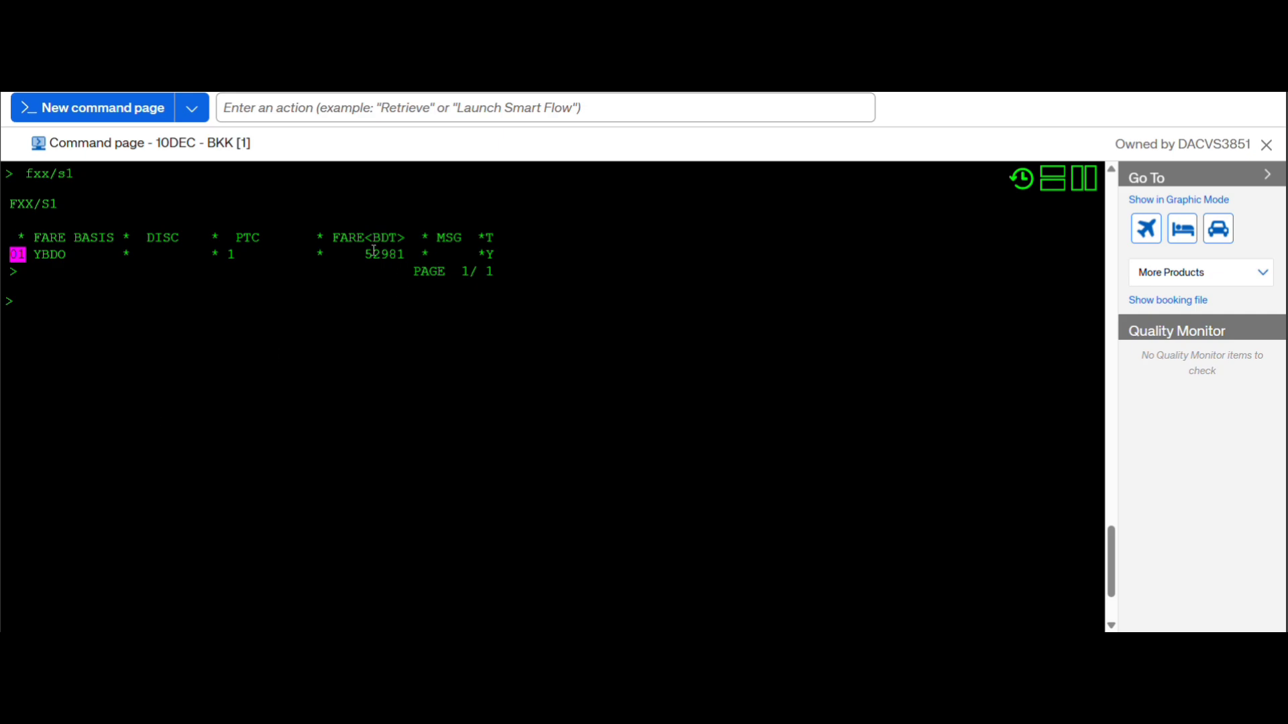
{"action": "left_click_drag", "start_coordinate": [365, 255], "coordinate": [405, 253]}
{"action": "type", "text": "rt"}
{"action": "key", "text": "Return"}
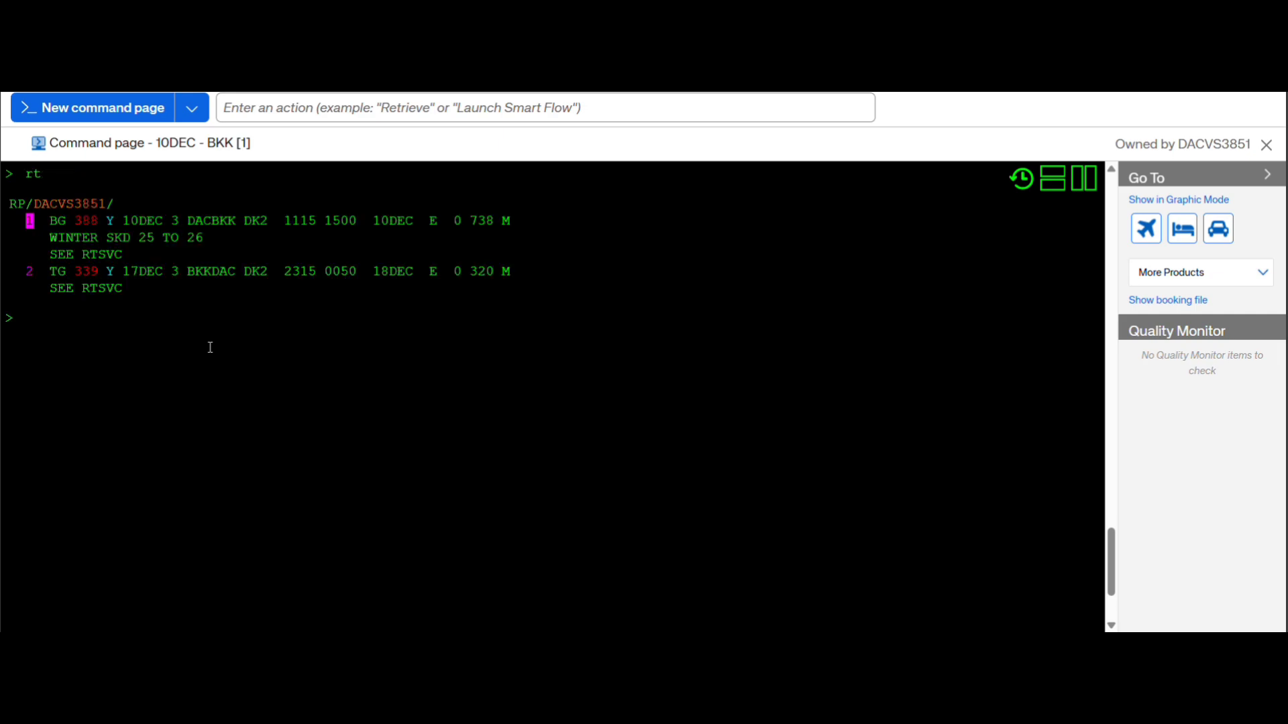
- Price only segment 2 of the booking with FXX, examine its fare options, and redisplay the itinerary
{"action": "type", "text": "fxx/s2"}
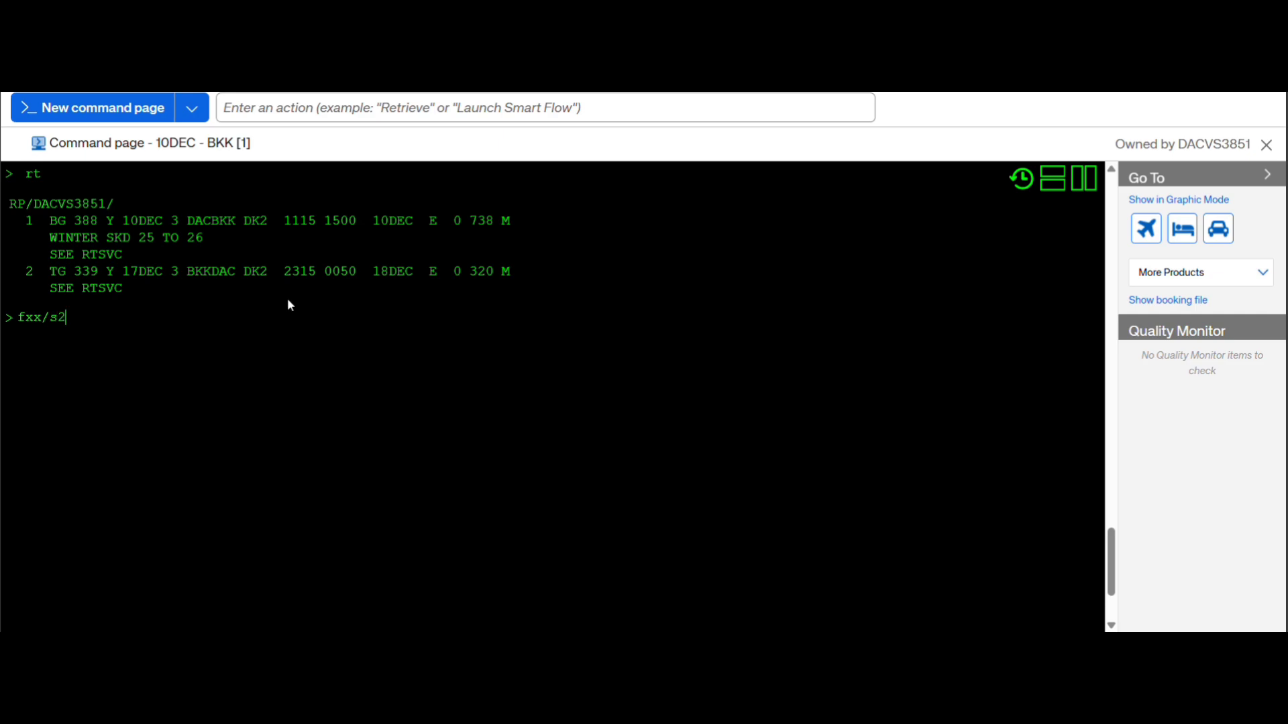
{"action": "key", "text": "Return"}
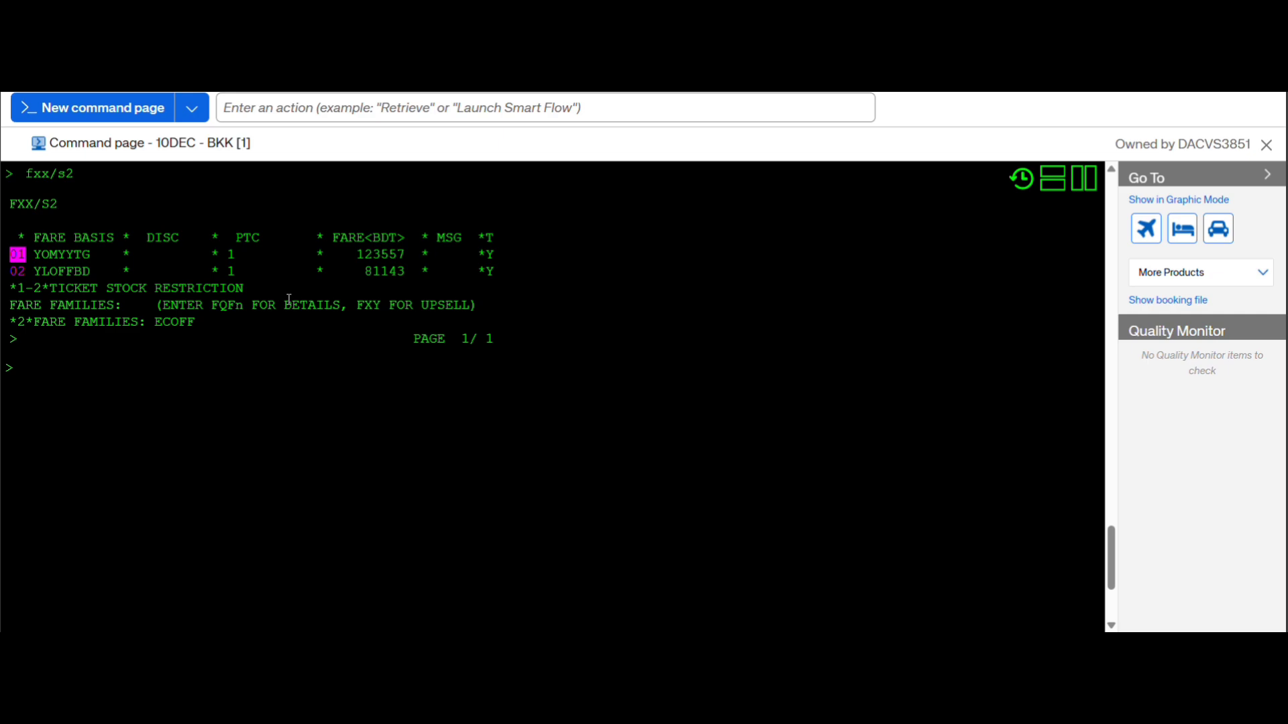
{"action": "left_click_drag", "start_coordinate": [42, 257], "coordinate": [368, 272]}
{"action": "left_click", "coordinate": [216, 375]}
{"action": "type", "text": "rt"}
{"action": "key", "text": "Return"}
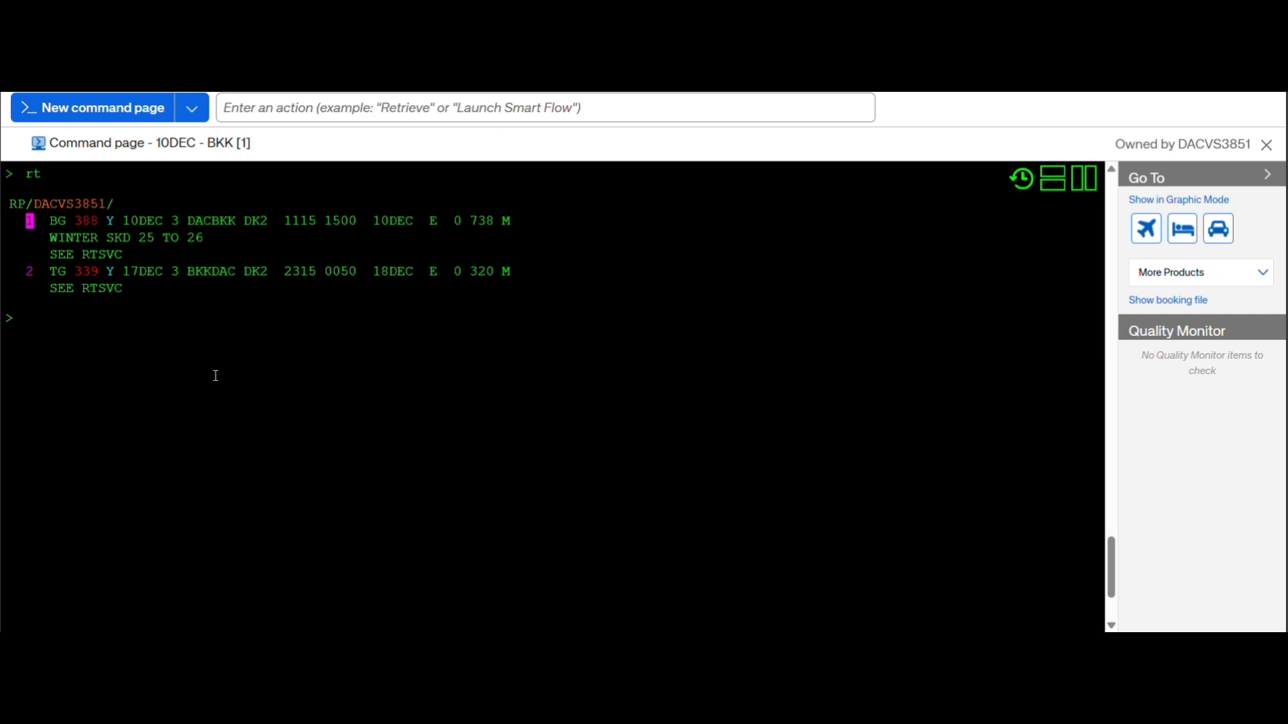
- Ignore the Dhaka–Bangkok booking and clear the command page
{"action": "type", "text": "fx"}
{"action": "key", "text": "BackSpace"}
{"action": "type", "text": "i"}
{"action": "key", "text": "BackSpace"}
{"action": "type", "text": "ig"}
{"action": "key", "text": "Return"}
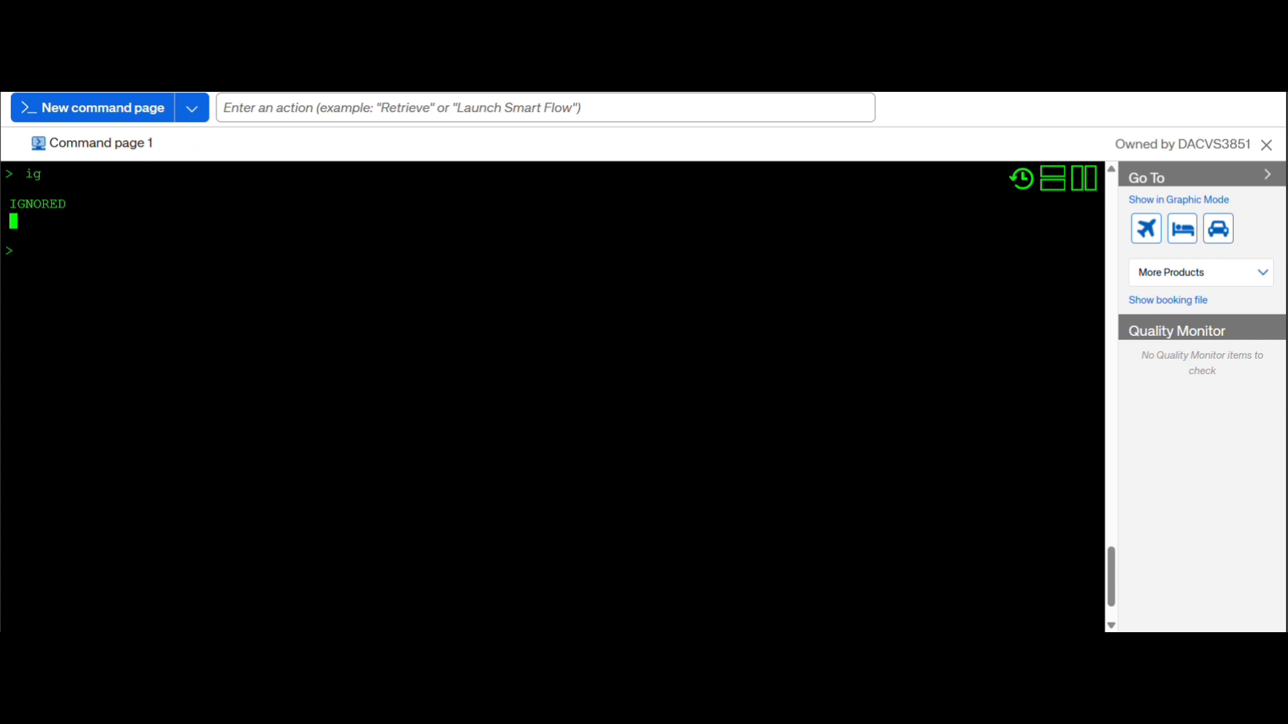
{"action": "key", "text": "ctrl+BackSpace"}
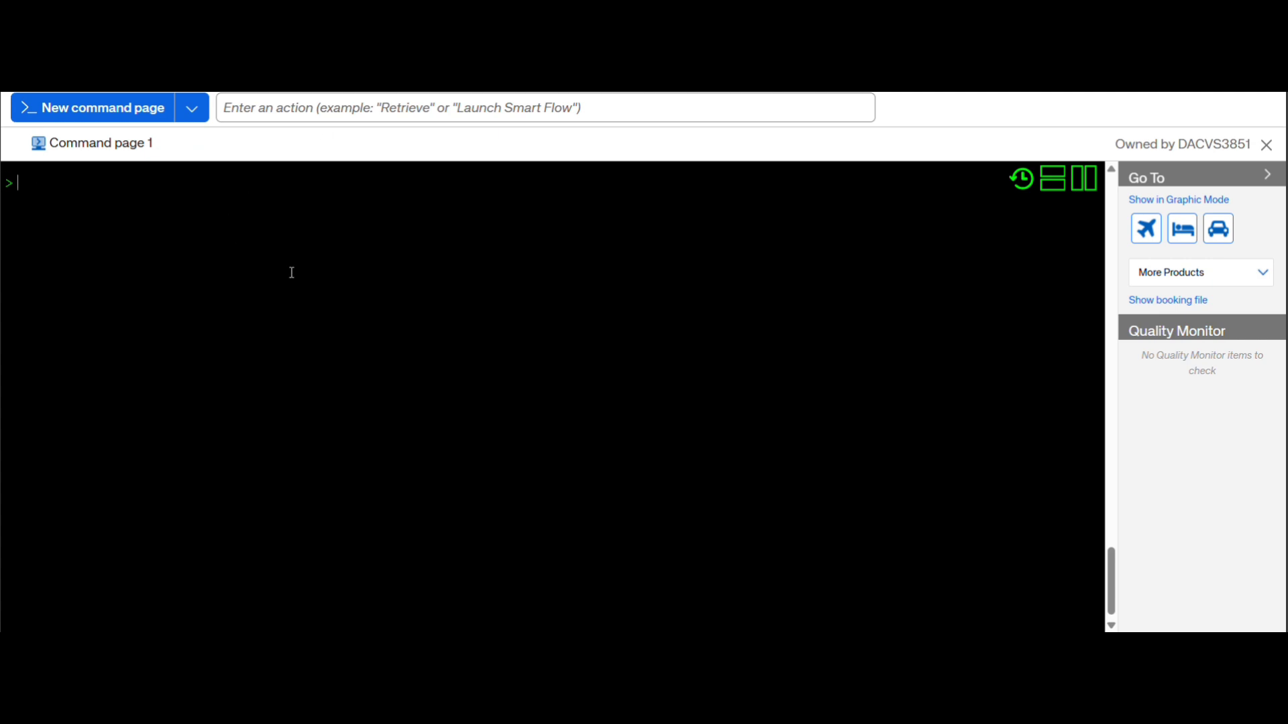
- Look up the ticketing agreement between EK and FZ with TGAD, and highlight the agreement heading
{"action": "type", "text": "tgad-ek/f"}
{"action": "type", "text": "z"}
{"action": "key", "text": "Return"}
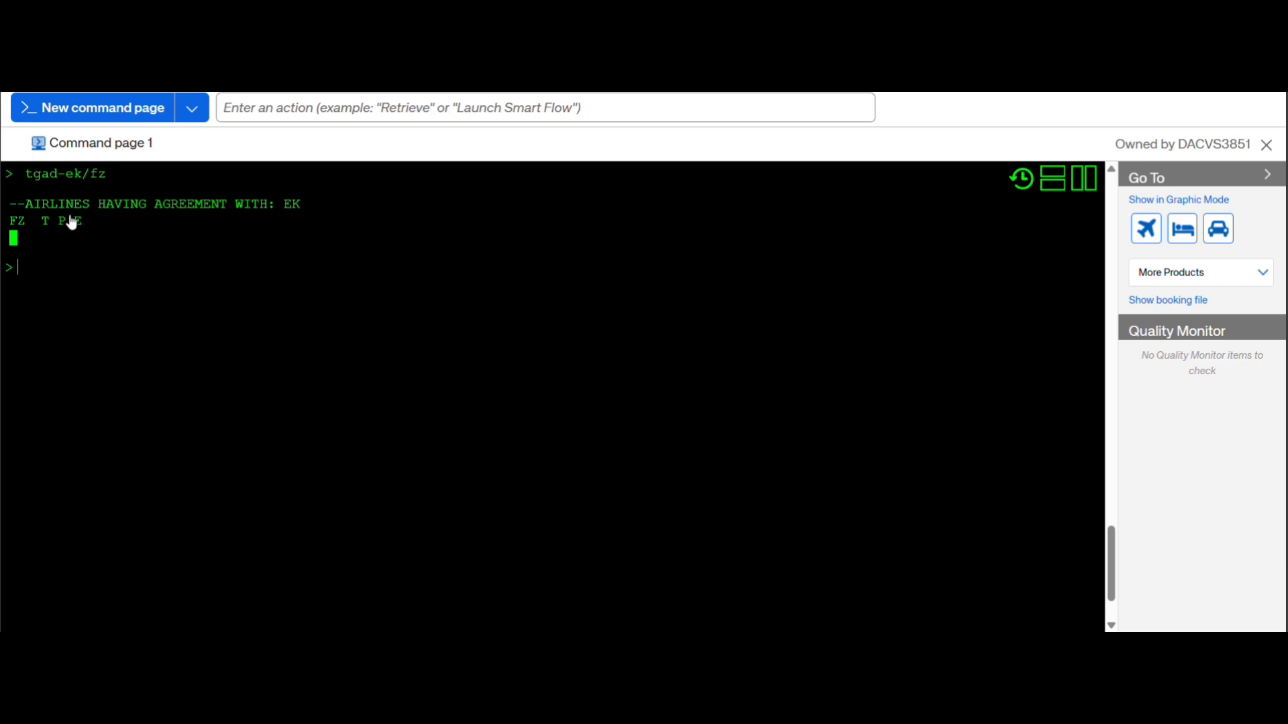
{"action": "left_click_drag", "start_coordinate": [25, 204], "coordinate": [298, 204]}
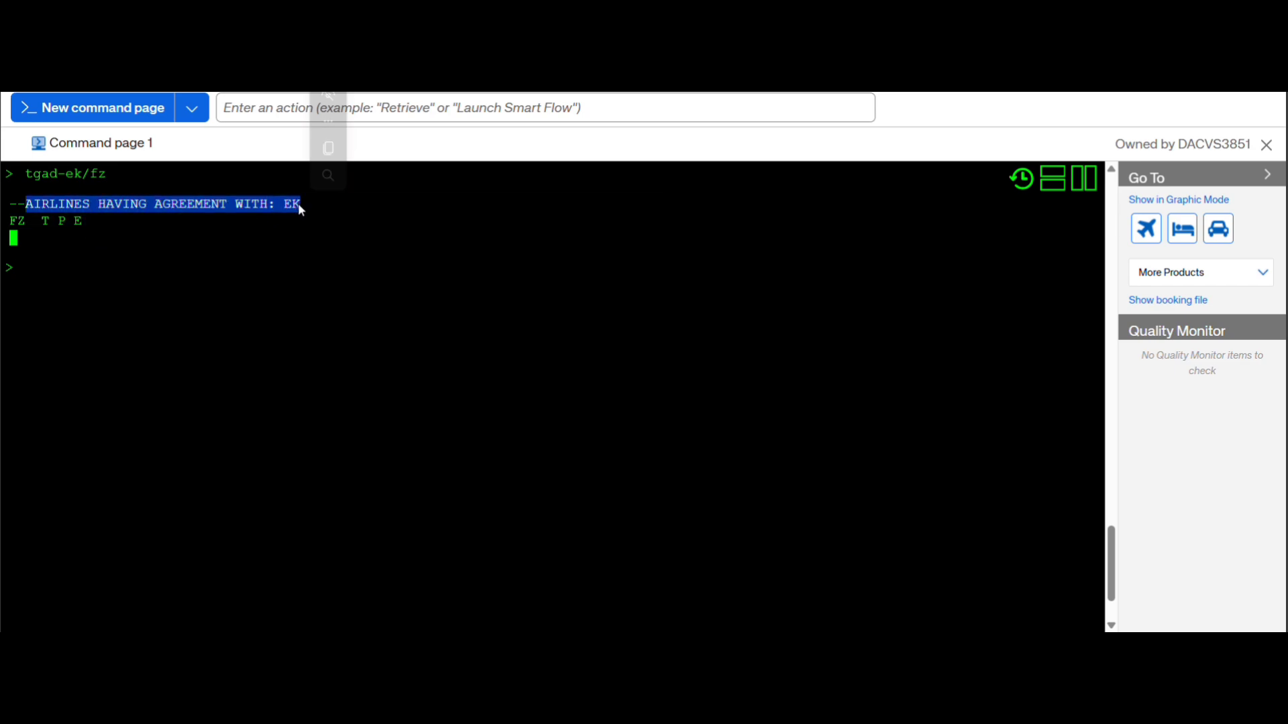
- Display EK flight availability from Dhaka (DAC) to Dubai (DXB) for 10 December
{"action": "left_click", "coordinate": [151, 287]}
{"action": "type", "text": "an10dec"}
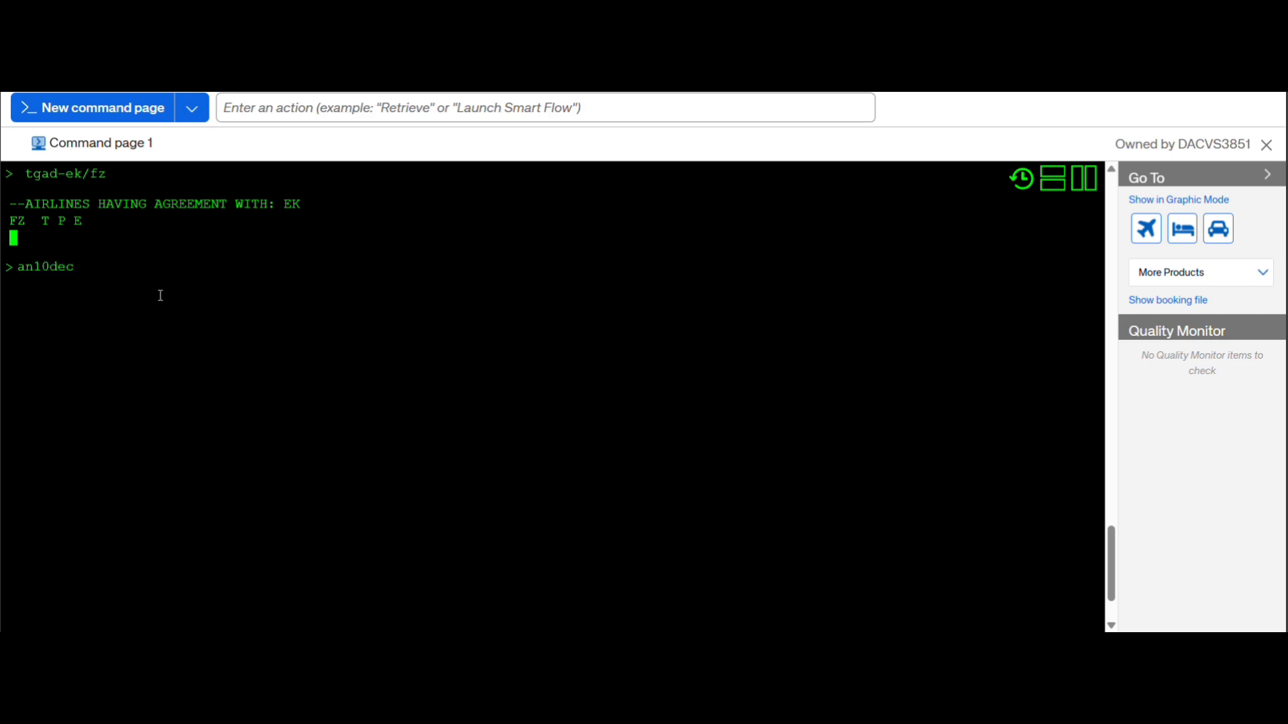
{"action": "type", "text": "dacdxb/aek"}
{"action": "key", "text": "Return"}
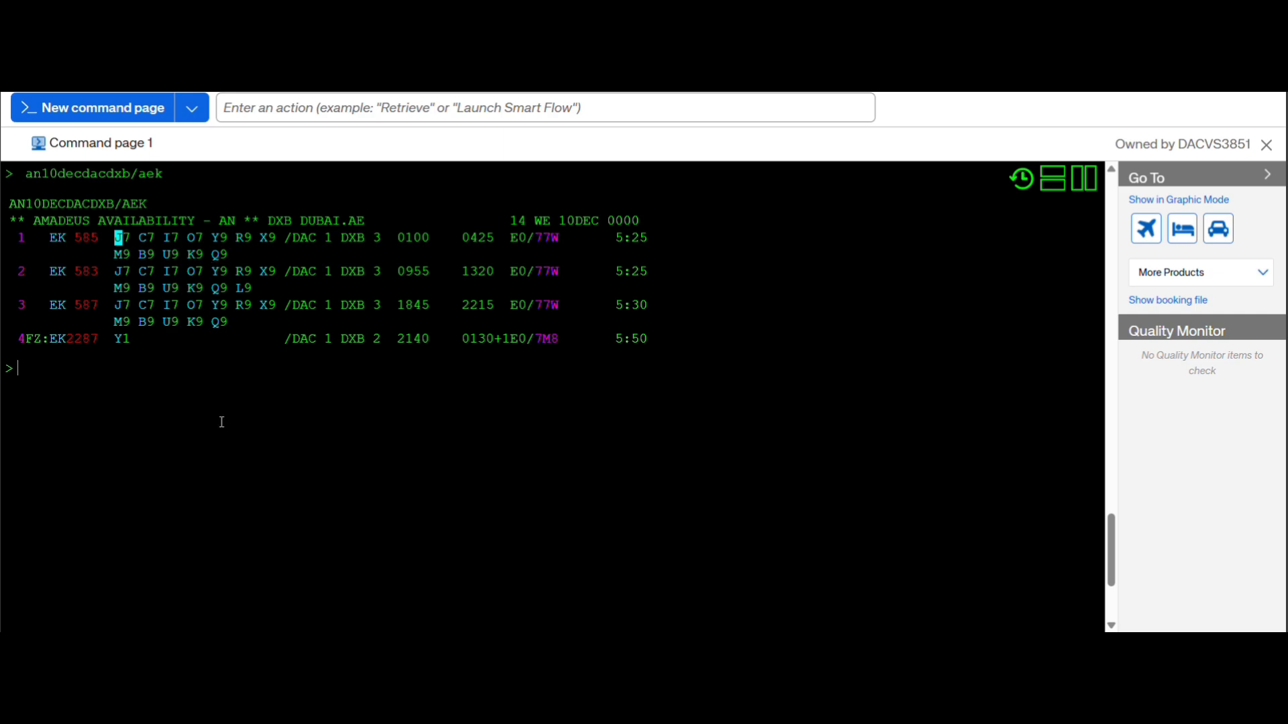
- Sell two Q-class seats on the EK flight in availability line 1
{"action": "type", "text": "ss2q"}
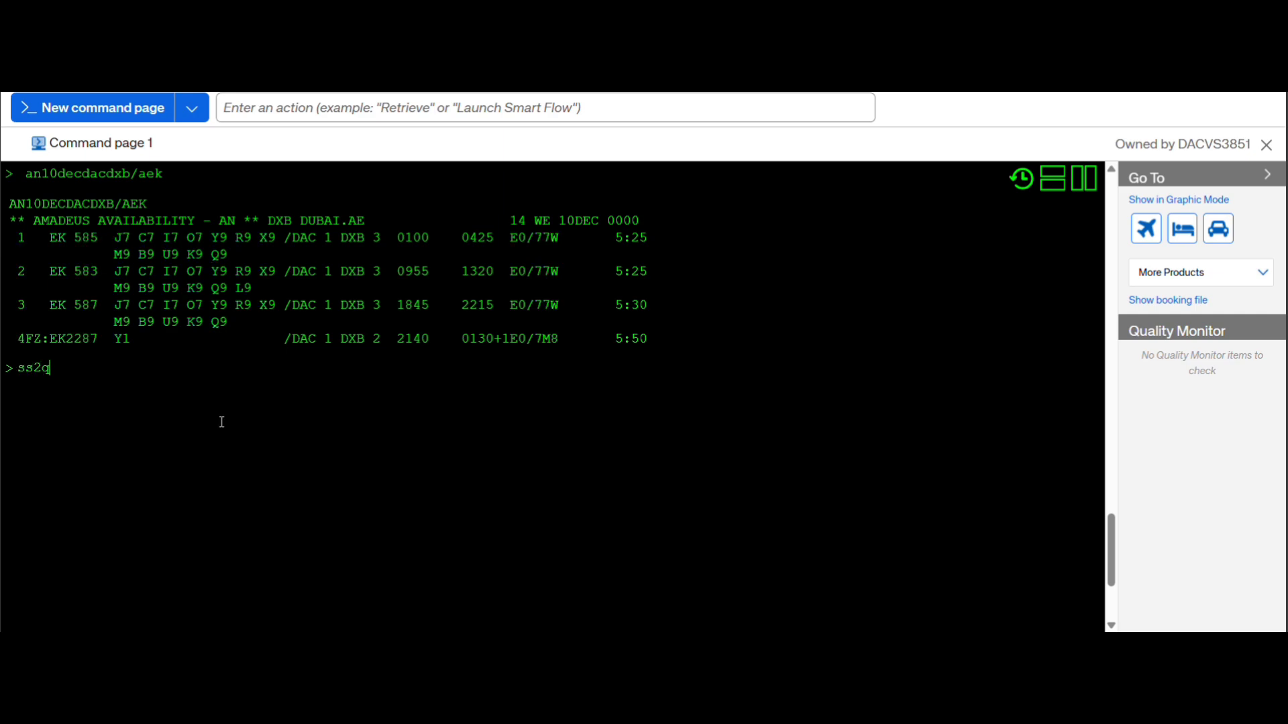
{"action": "key", "text": "Return"}
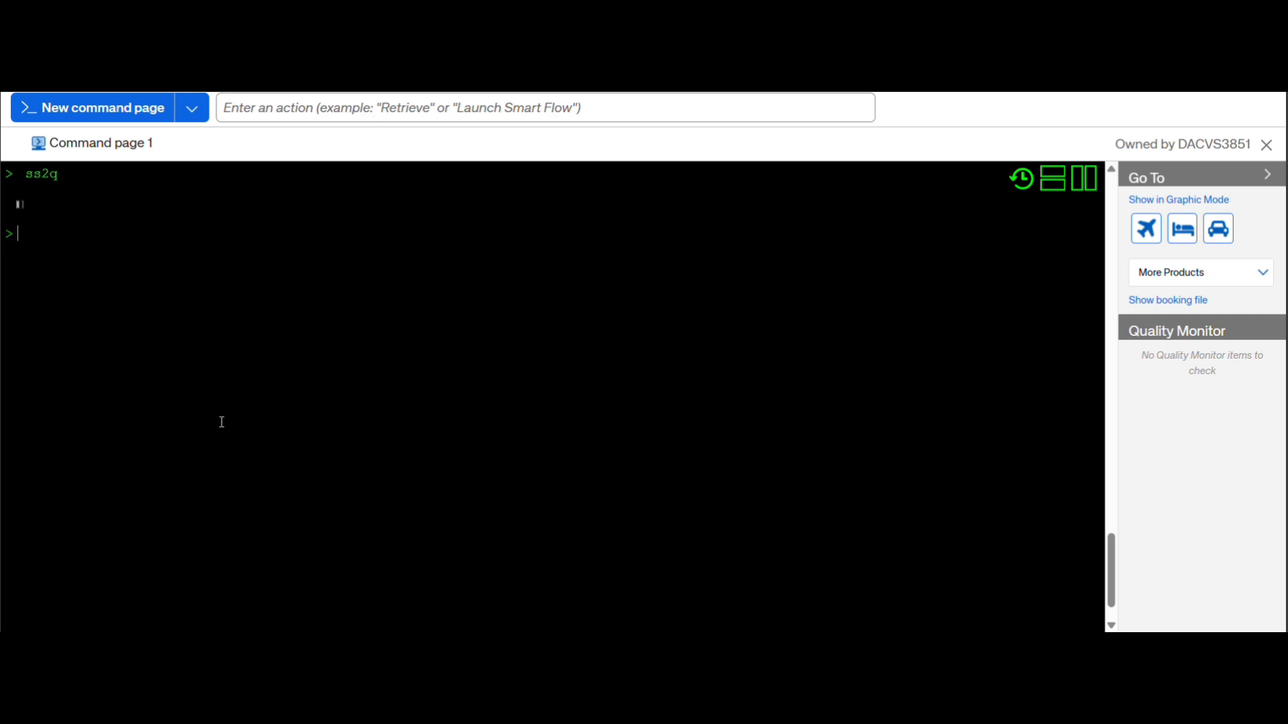
{"action": "key", "text": "Up"}
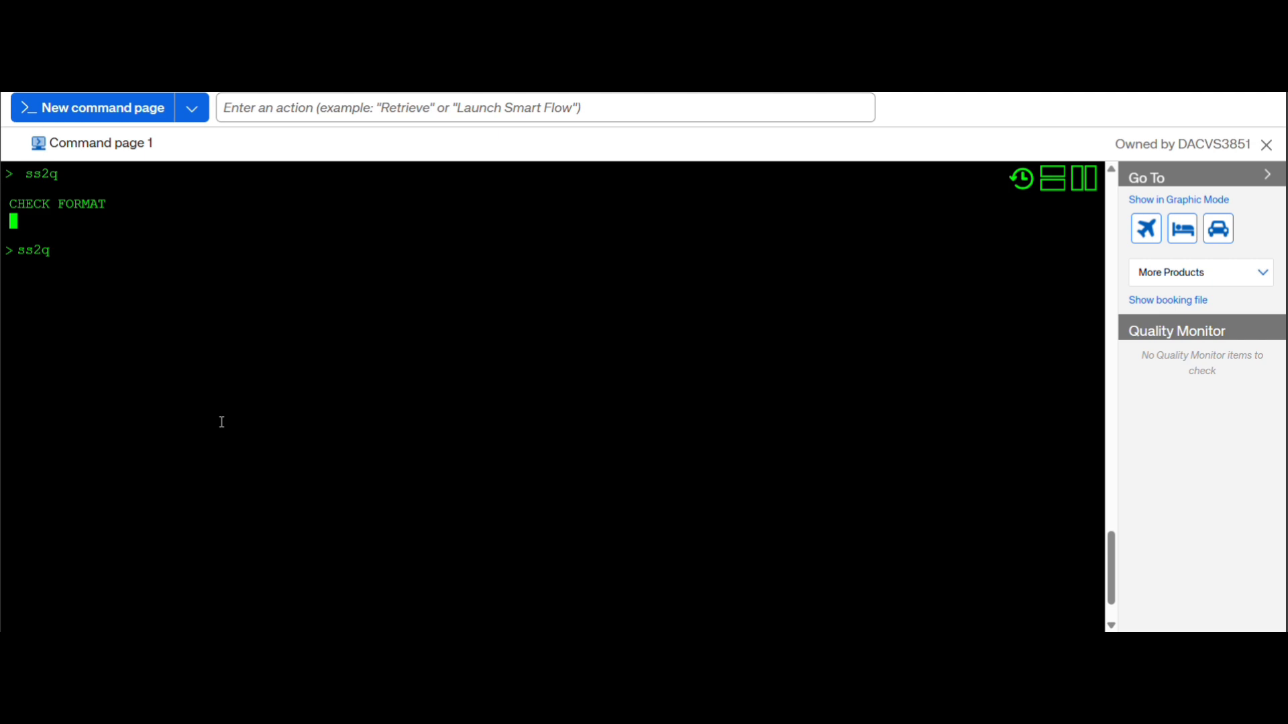
{"action": "type", "text": "1"}
{"action": "key", "text": "Return"}
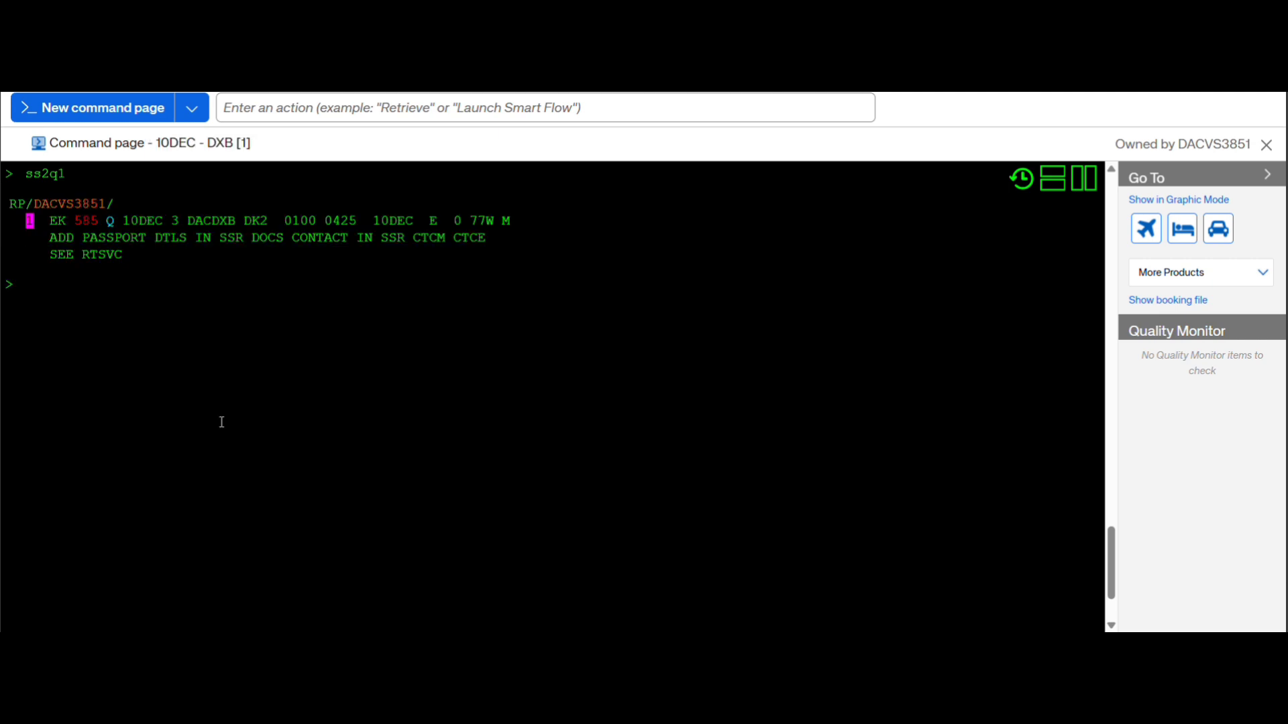
- Display the return availability for 20 December and sell two V-class seats on the FZ-operated EK flight in line 3
{"action": "type", "text": "acr"}
{"action": "type", "text": "20dec"}
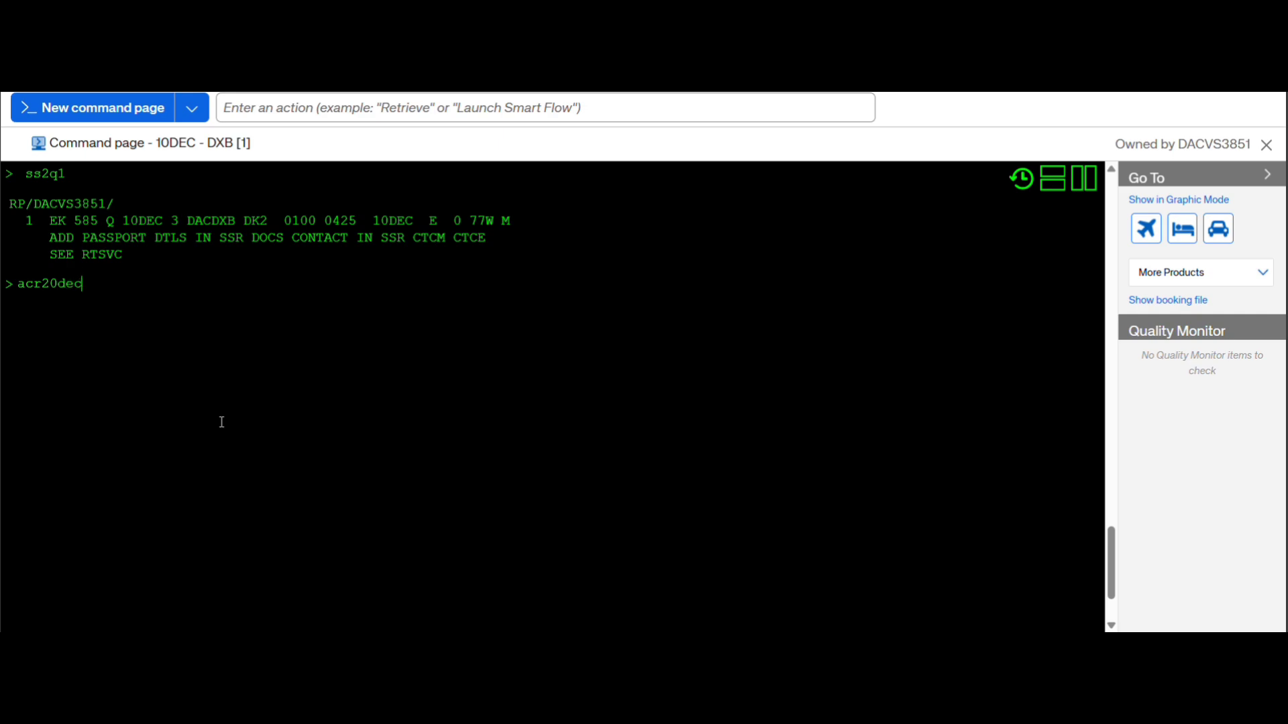
{"action": "key", "text": "Return"}
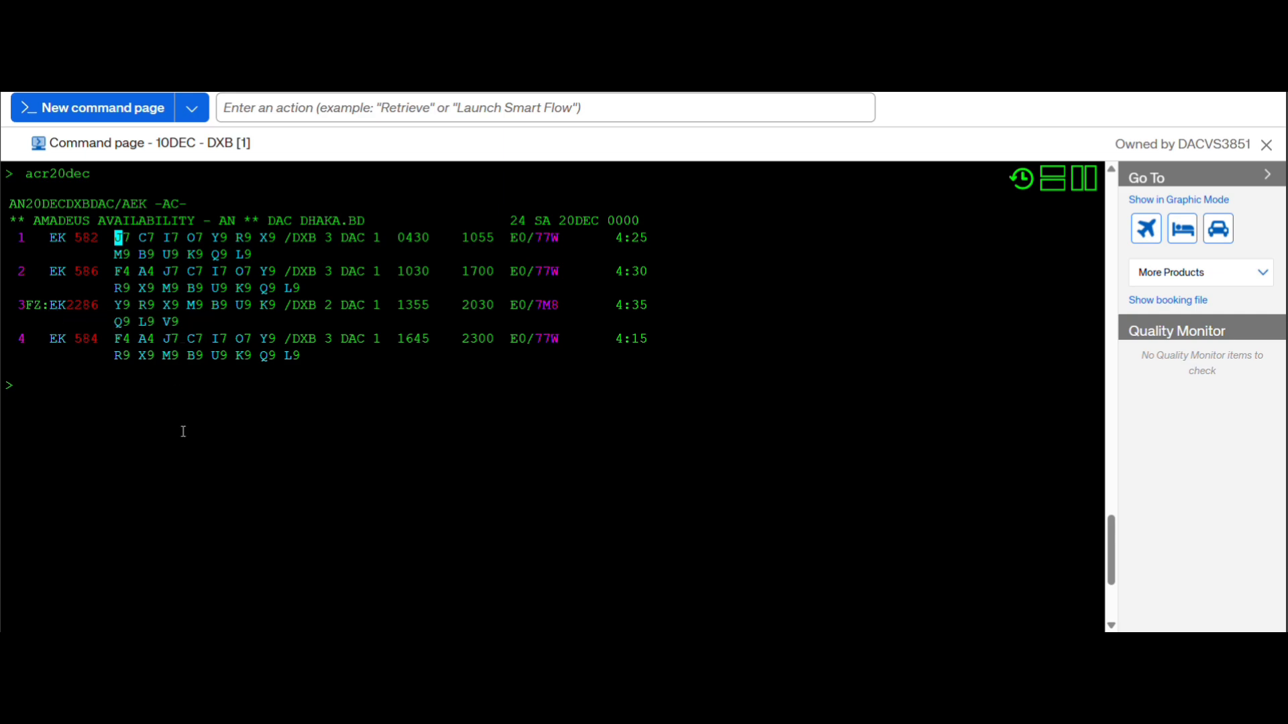
{"action": "type", "text": "ss"}
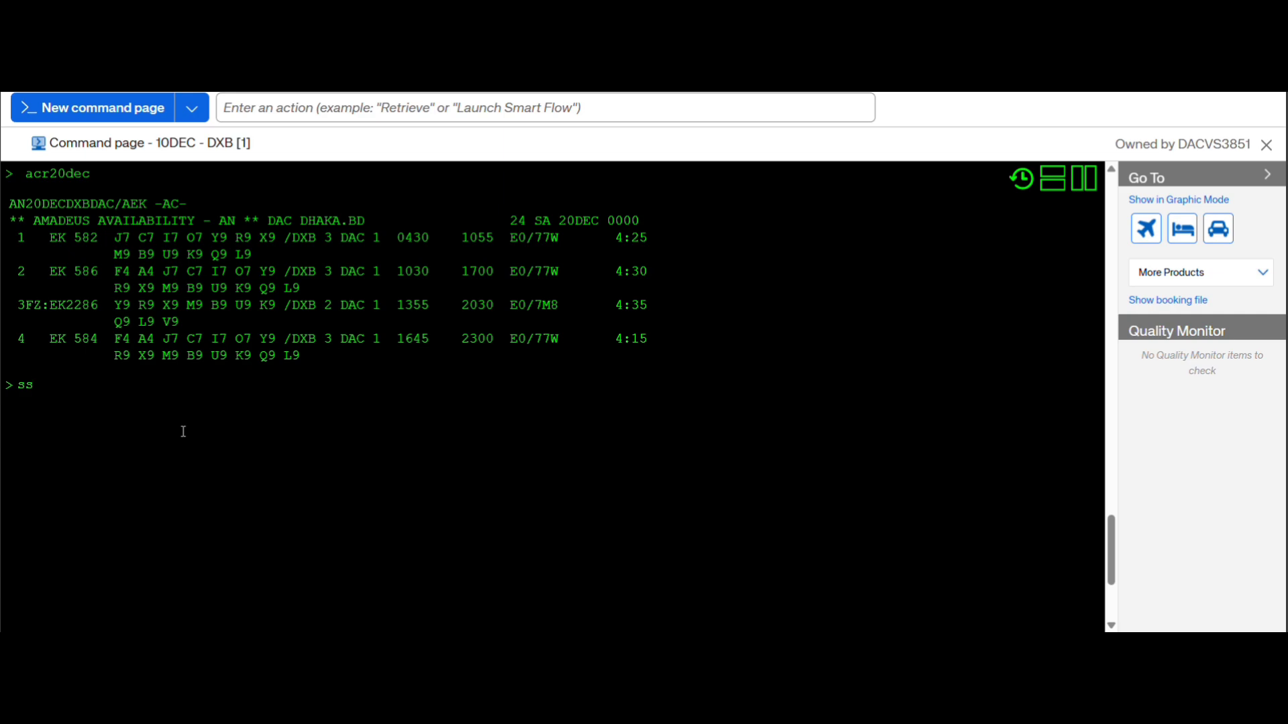
{"action": "type", "text": "2v3"}
{"action": "key", "text": "Return"}
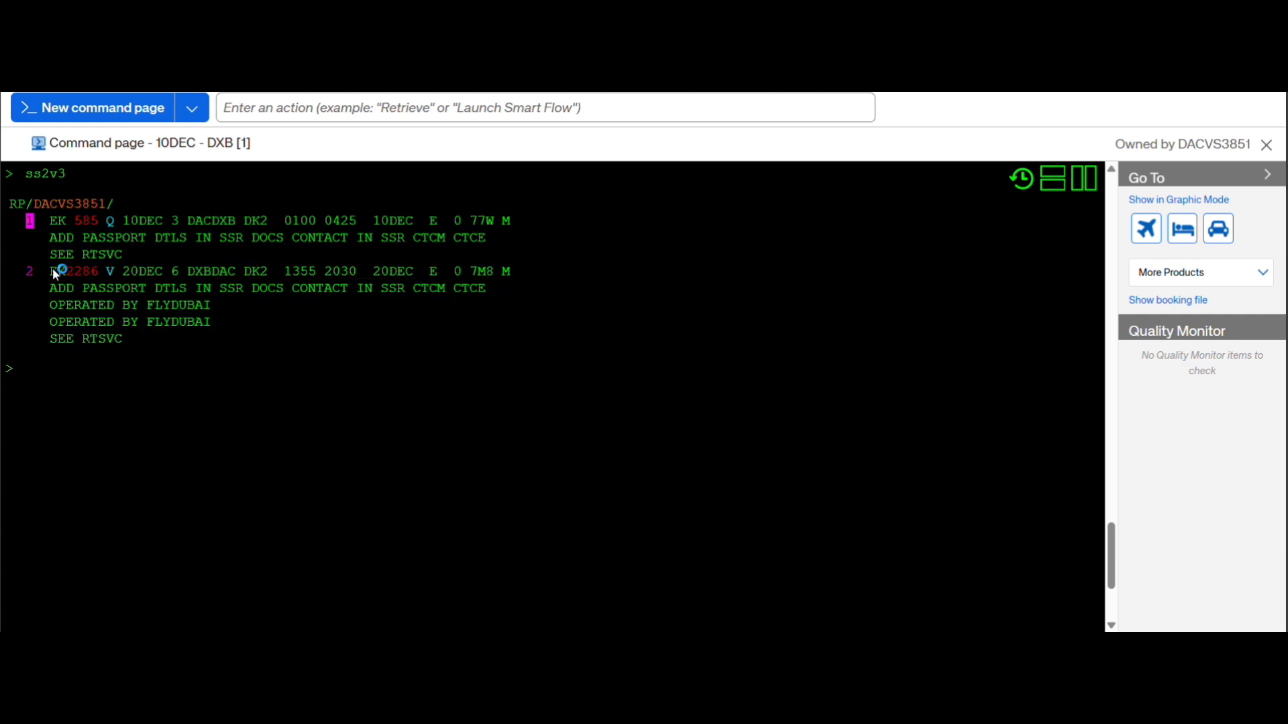
- Highlight the operating-carrier remark under the return EK segment
{"action": "mouse_move", "coordinate": [55, 276]}
{"action": "left_click_drag", "start_coordinate": [214, 313], "coordinate": [48, 312]}
{"action": "left_click", "coordinate": [85, 405]}
- Price and rebook the EK round trip at the lowest available fare with FXR, and highlight the total fare
{"action": "type", "text": "fxr"}
{"action": "key", "text": "Return"}
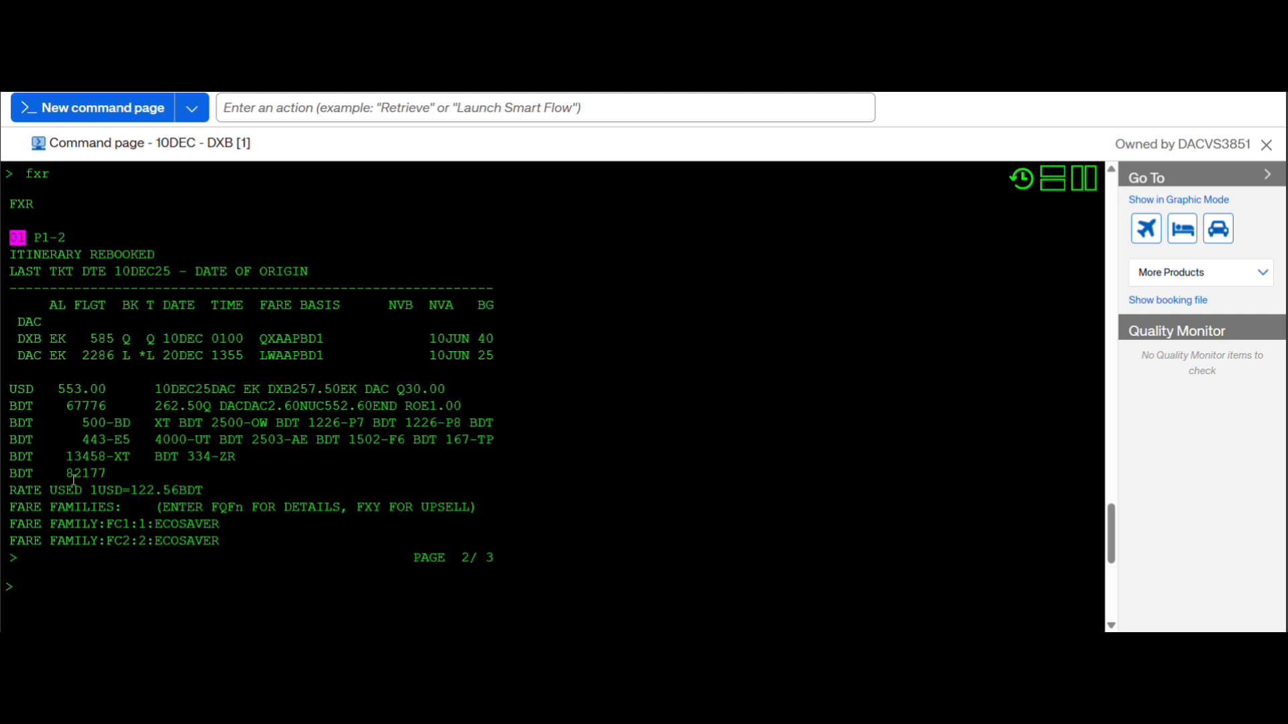
{"action": "left_click_drag", "start_coordinate": [67, 473], "coordinate": [107, 472]}
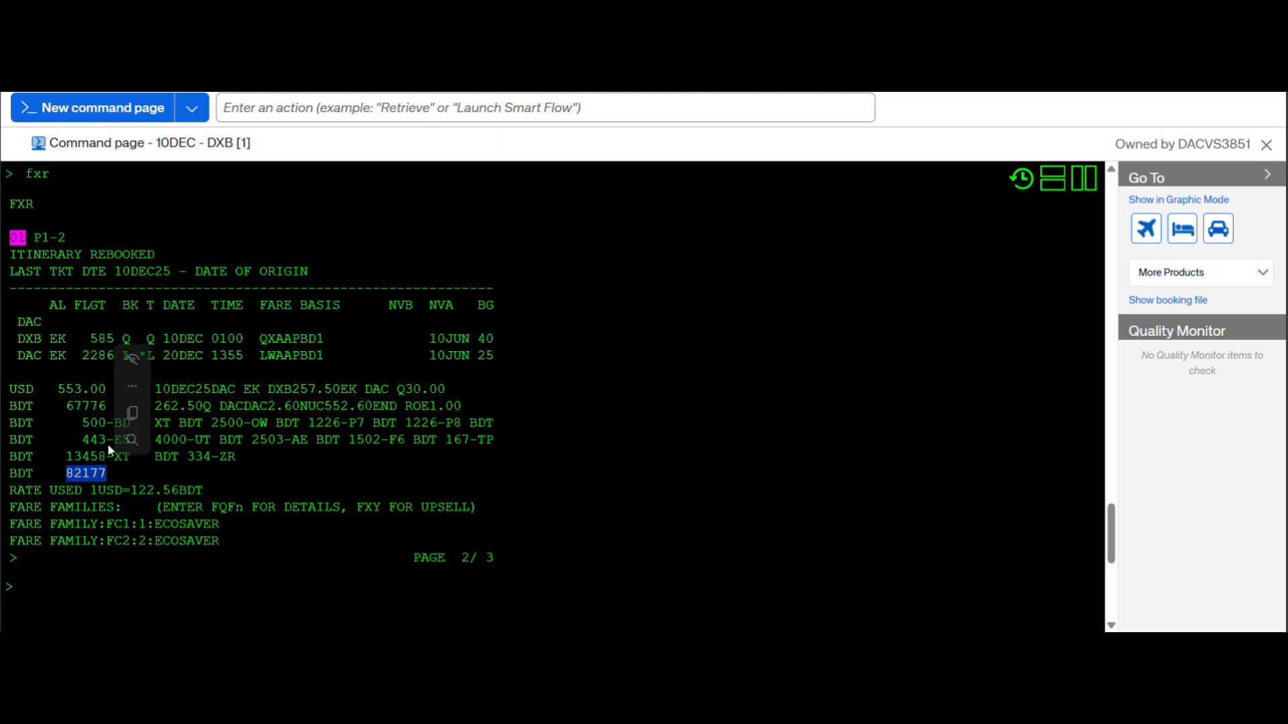
{"action": "scroll", "coordinate": [67, 319], "scroll_direction": "up", "scroll_amount": 1}
{"action": "scroll", "coordinate": [70, 322], "scroll_direction": "down", "scroll_amount": 1}
{"action": "scroll", "coordinate": [71, 321], "scroll_direction": "down", "scroll_amount": 1}
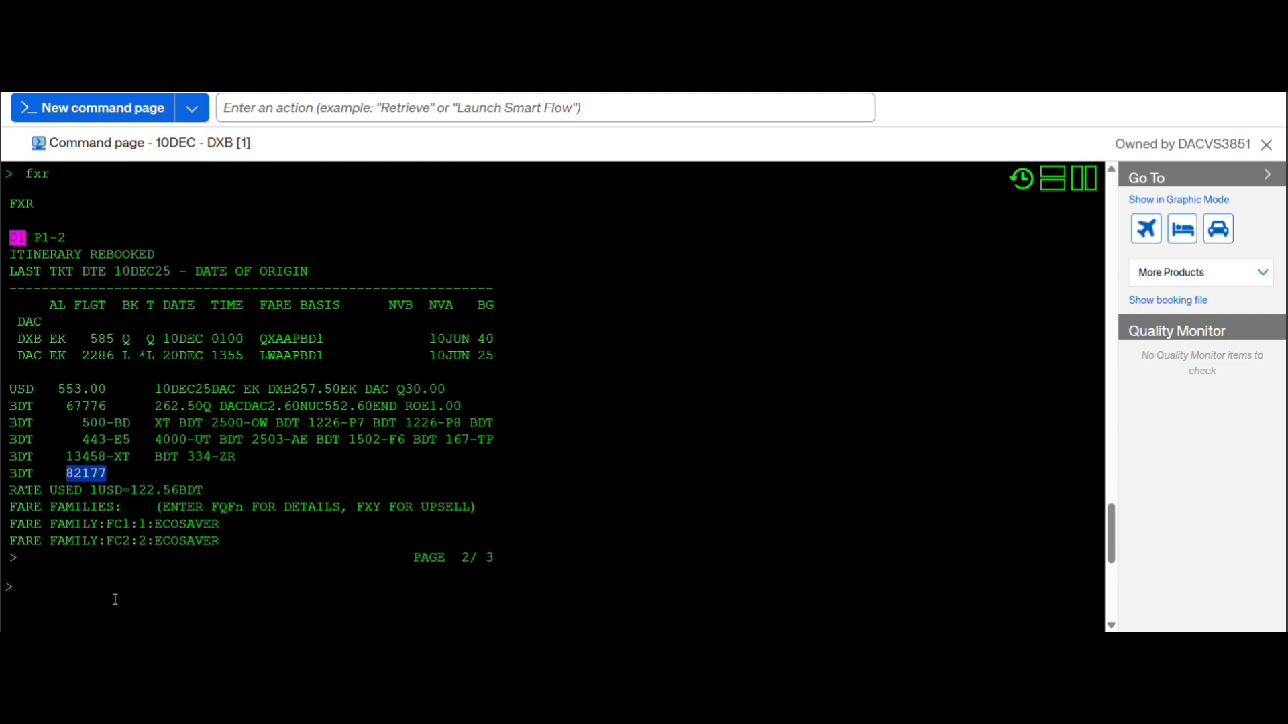
{"action": "left_click", "coordinate": [115, 601]}
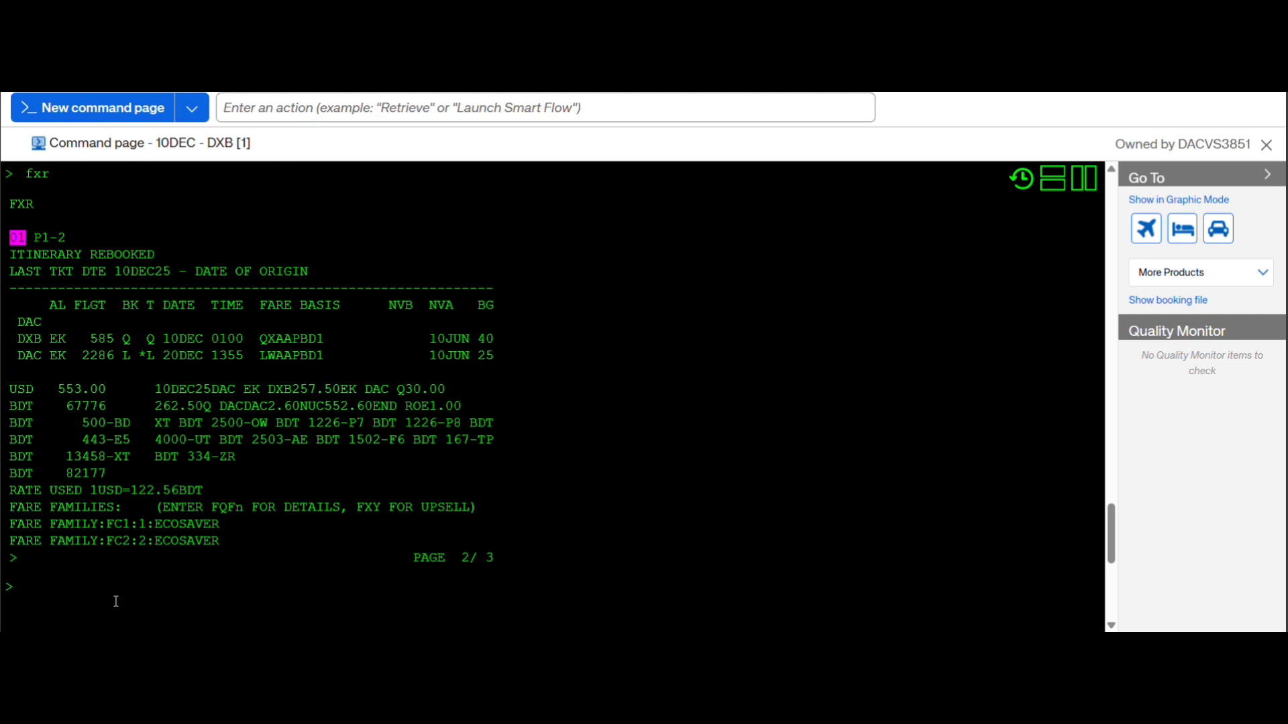